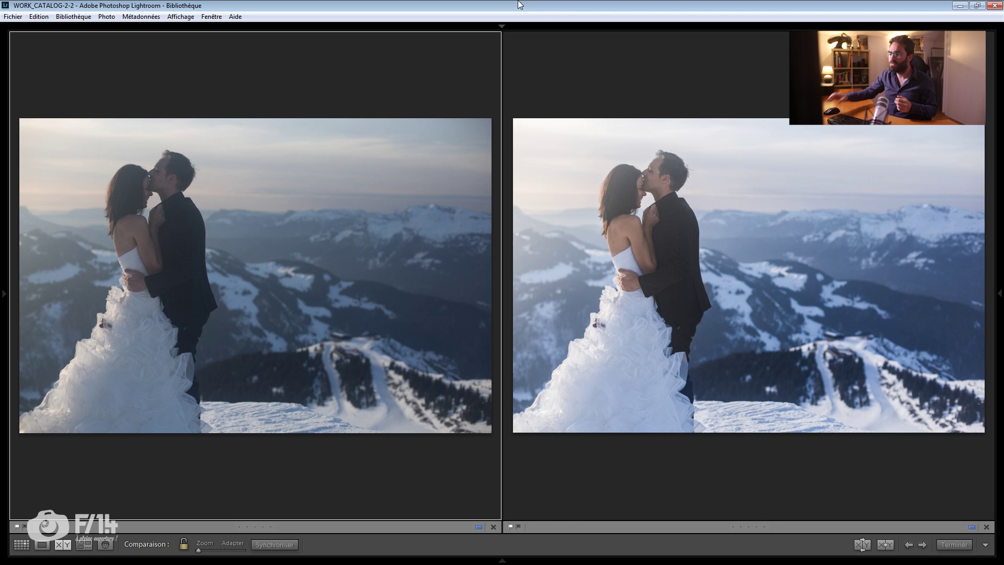
left_click(129, 335)
left_click_drag(128, 336, 242, 316)
left_click(242, 299)
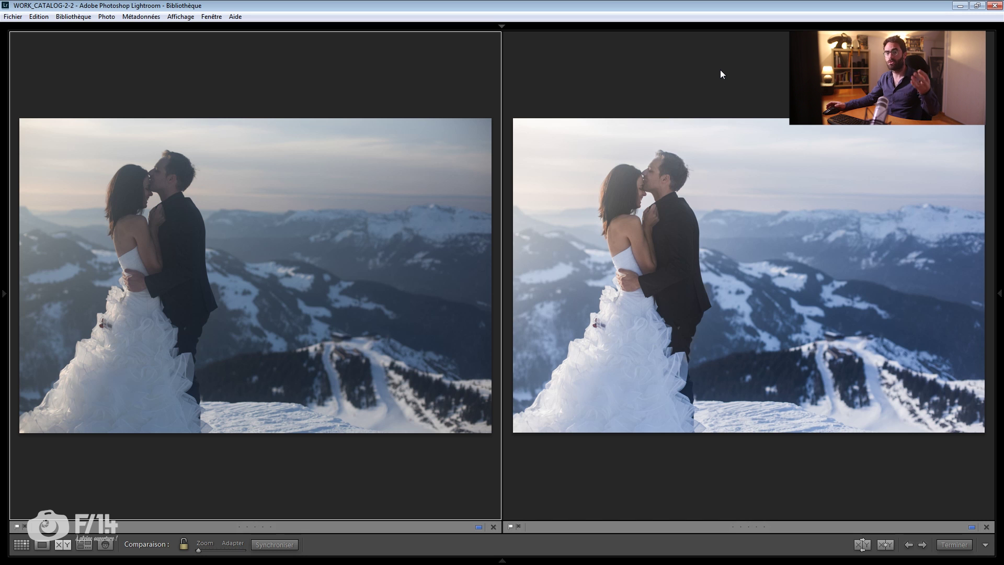
Step: Open the darker couple photo in the Develop module and set its exposure to +1,82
key("d")
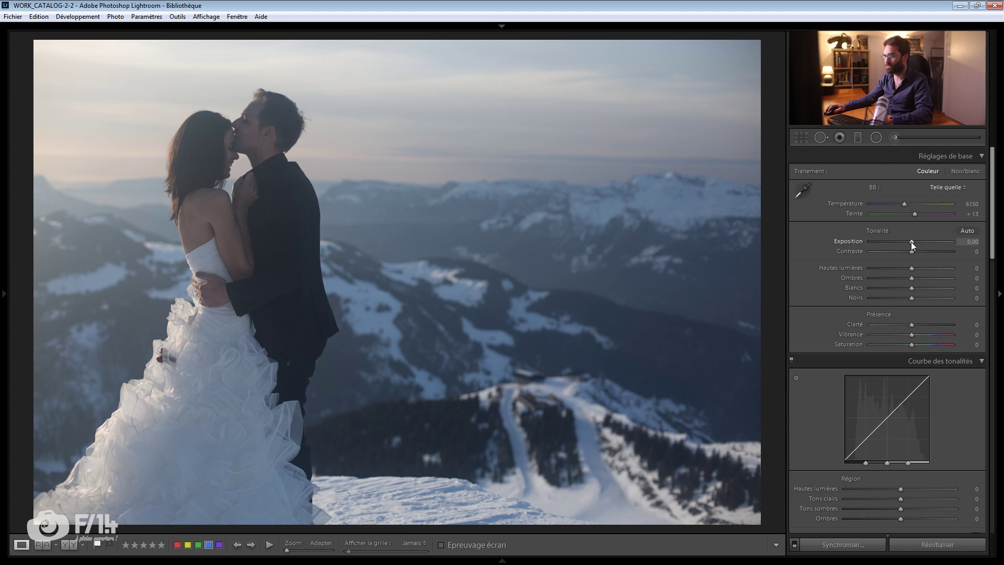
left_click_drag(912, 241, 926, 241)
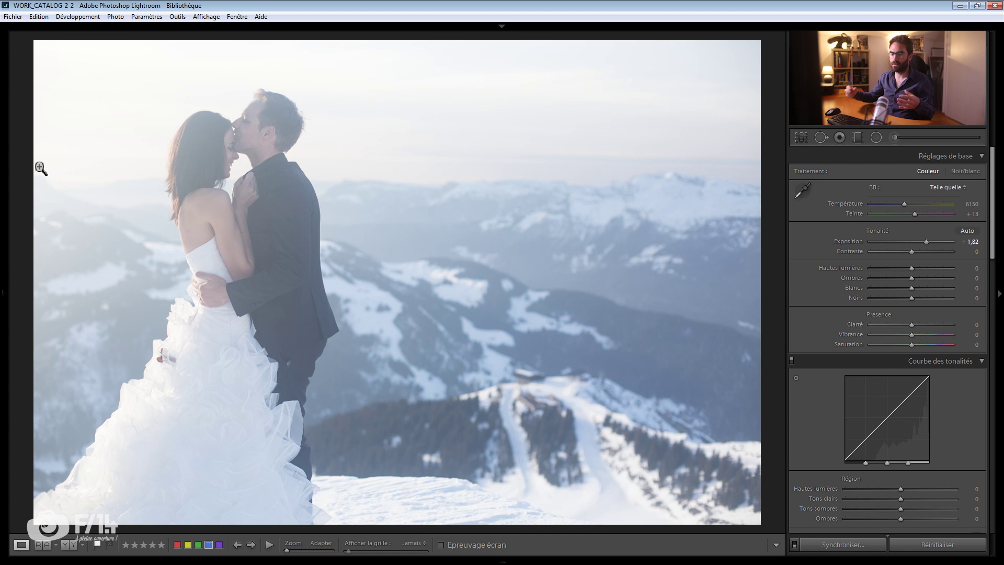
Step: Set the haze correction level (Correction du voile) to +43 and the contrast to +48
scroll(857, 365, "down", 10)
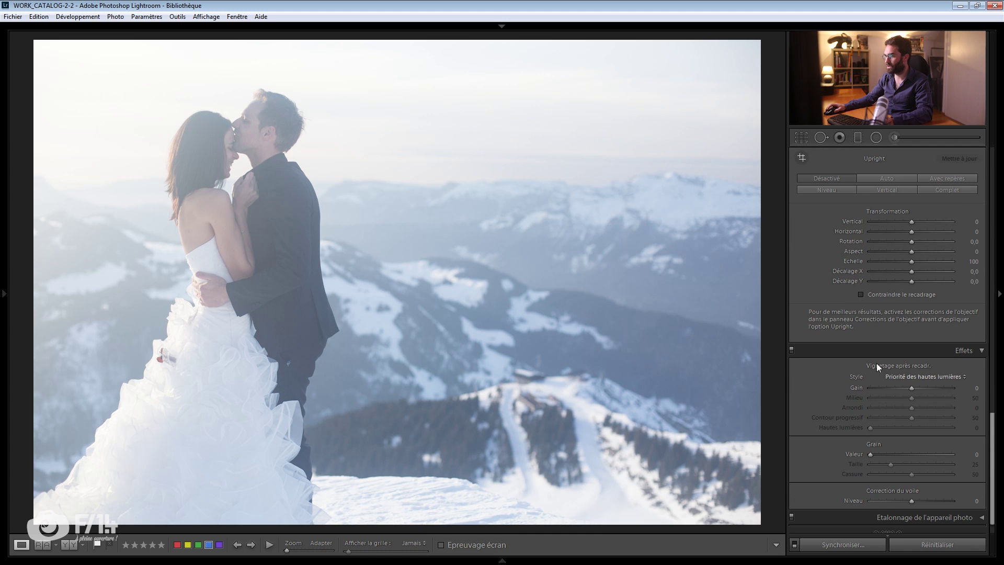
scroll(882, 215, "up", 2)
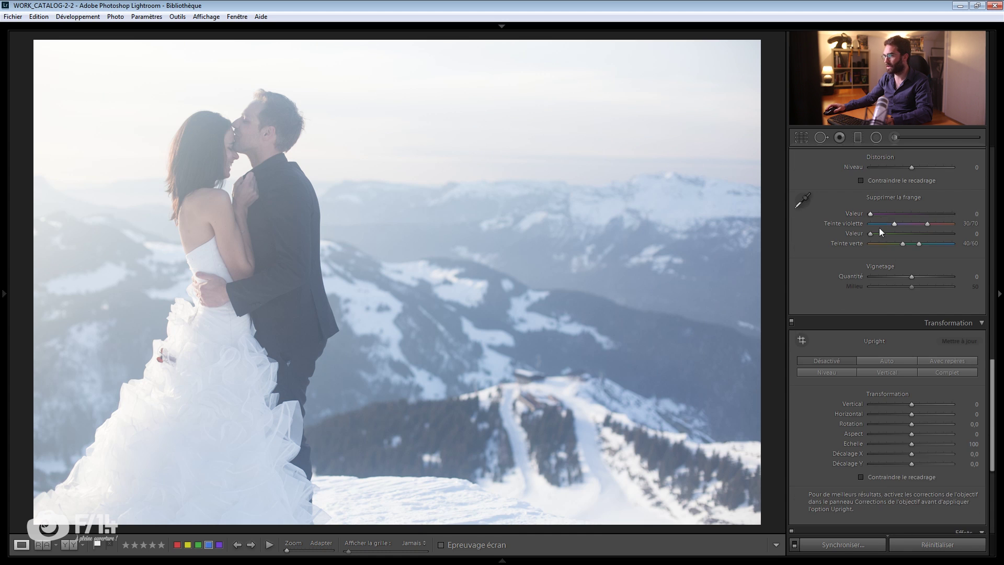
left_click(889, 322)
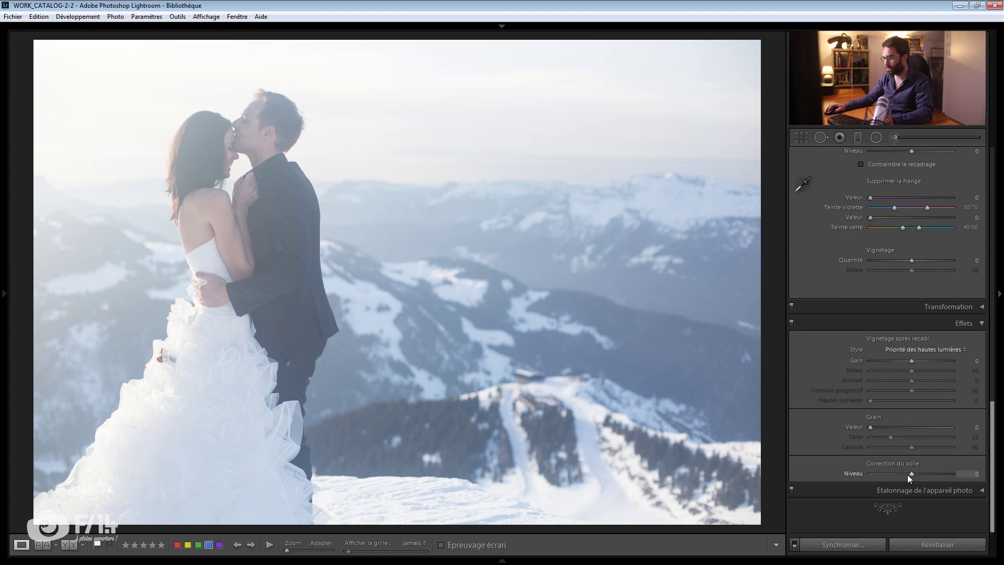
left_click_drag(910, 473, 926, 473)
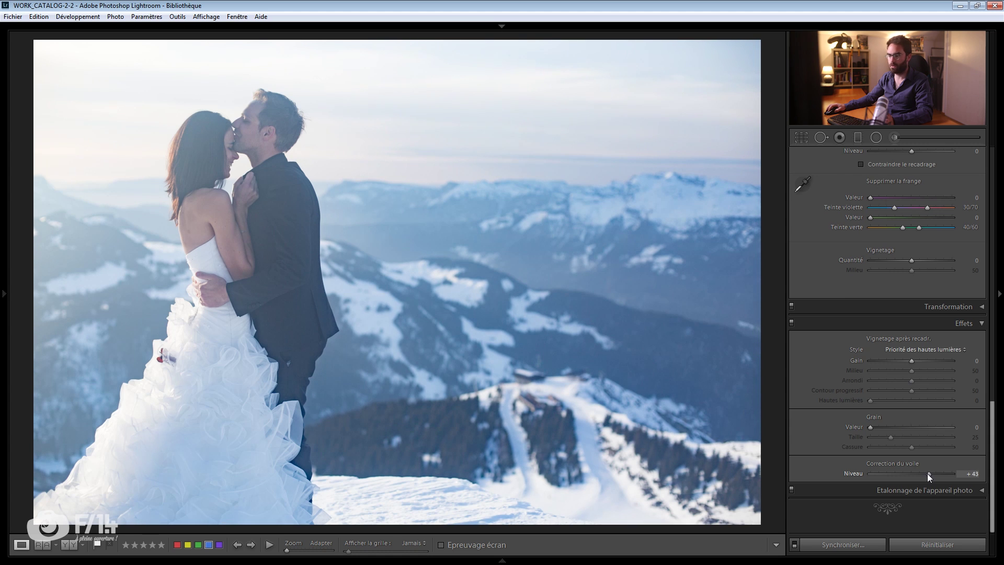
scroll(912, 295, "up", 10)
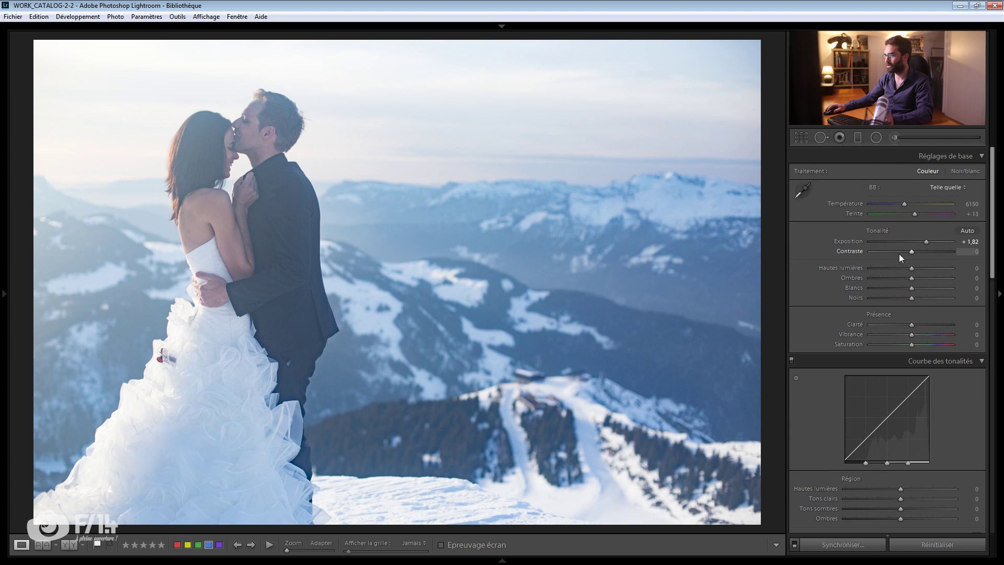
left_click_drag(911, 249, 923, 255)
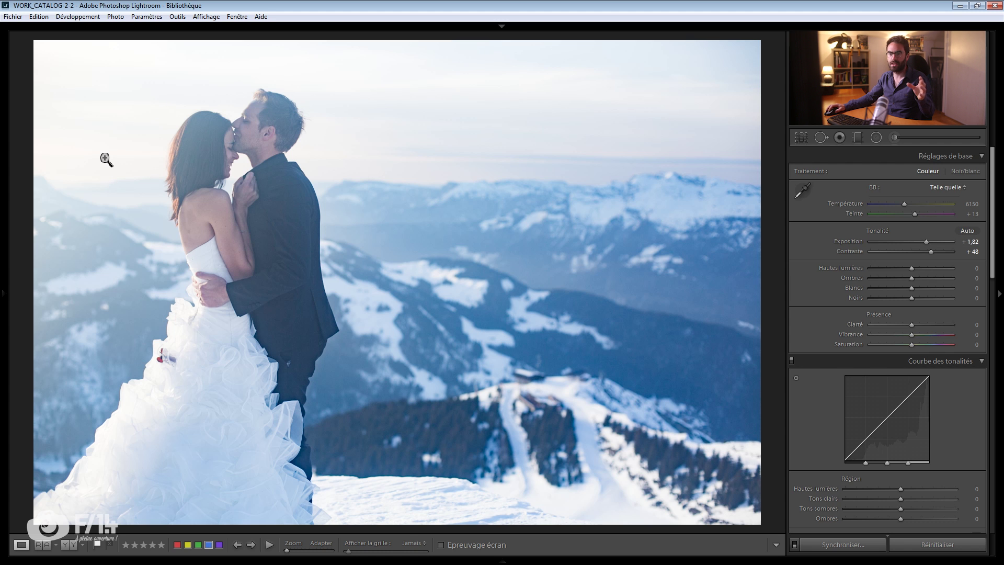
left_click_drag(927, 243, 911, 240)
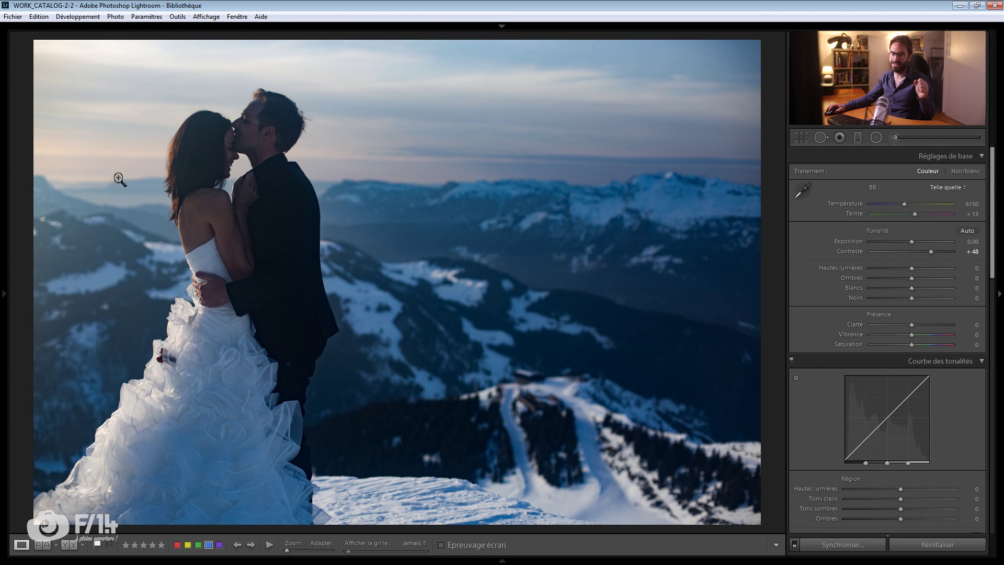
key("ctrl+z")
left_click_drag(909, 203, 936, 202)
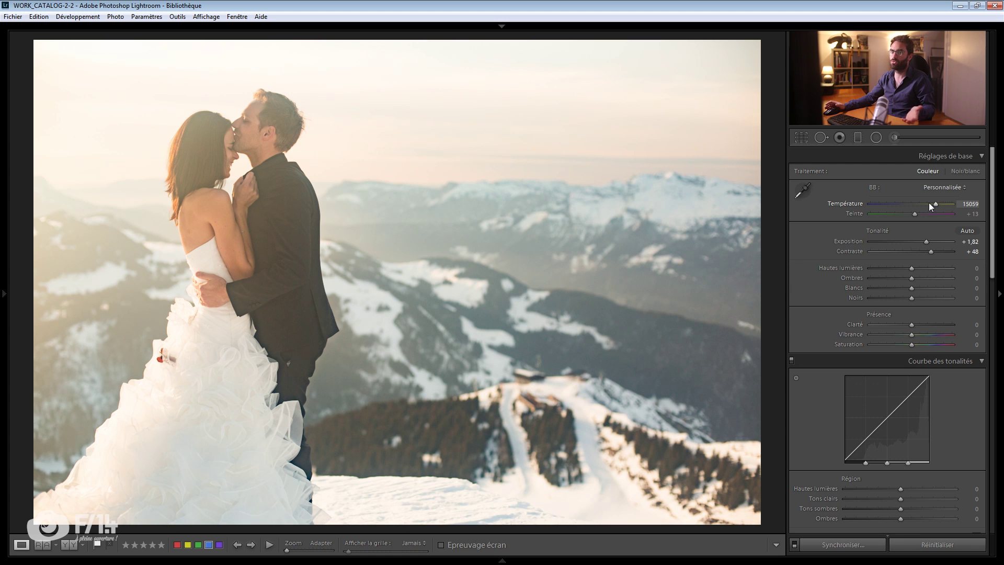
double_click(928, 203)
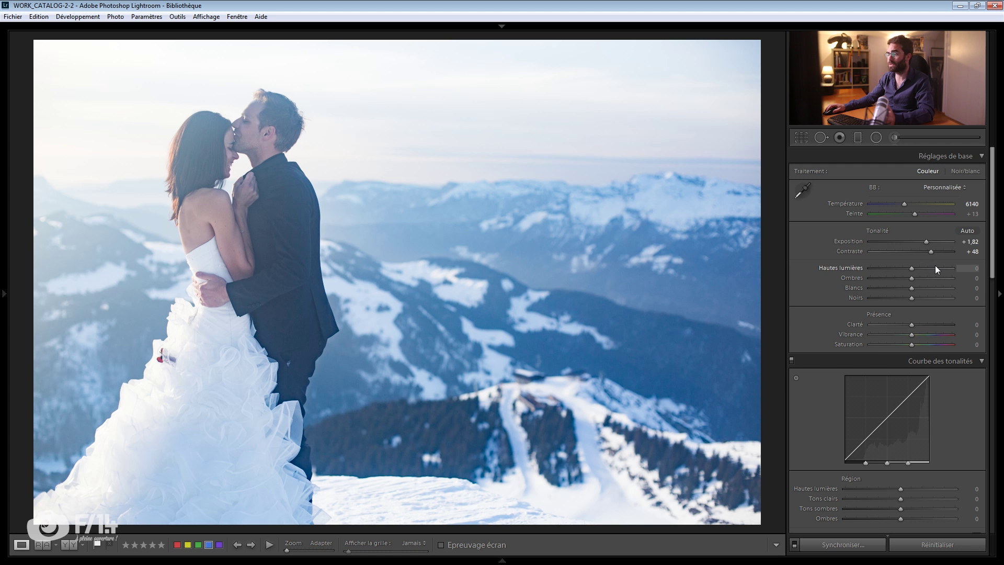
Step: Set the vibrance to −16 and the white balance temperature to 6204, and check the couple at 1:1
left_click_drag(905, 333, 900, 335)
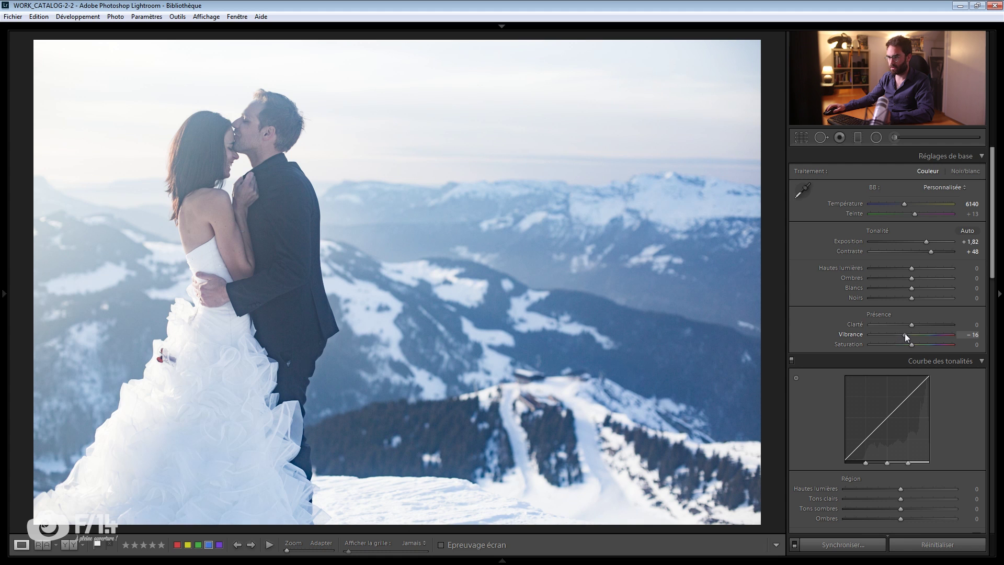
mouse_move(907, 205)
left_mouse_down()
mouse_move(918, 205)
mouse_move(908, 205)
left_mouse_up()
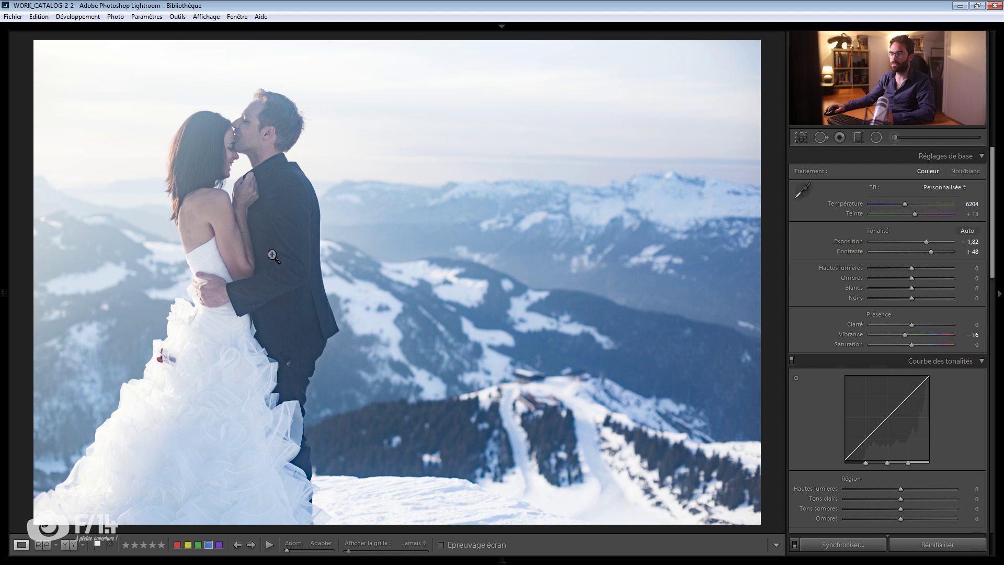
left_click(258, 213)
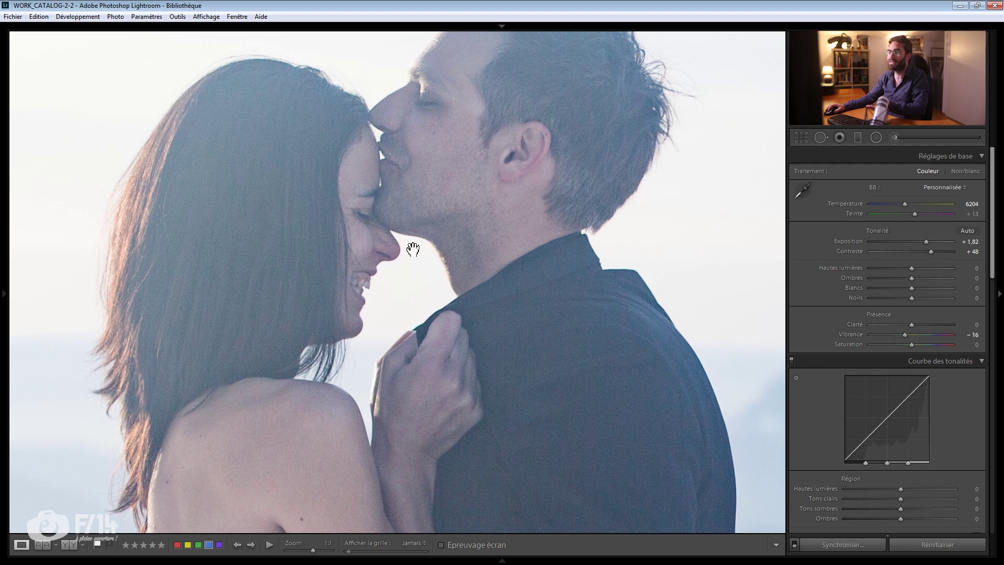
left_click(426, 242)
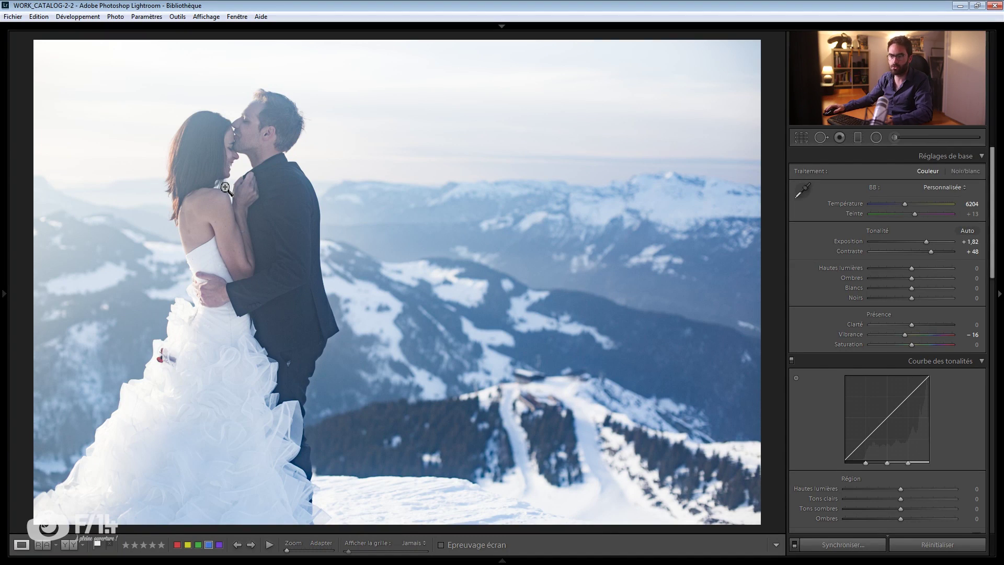
Step: Paint a size 5 adjustment brush mask over the bride's bare back and arm and set its temperature to 34
left_click(899, 137)
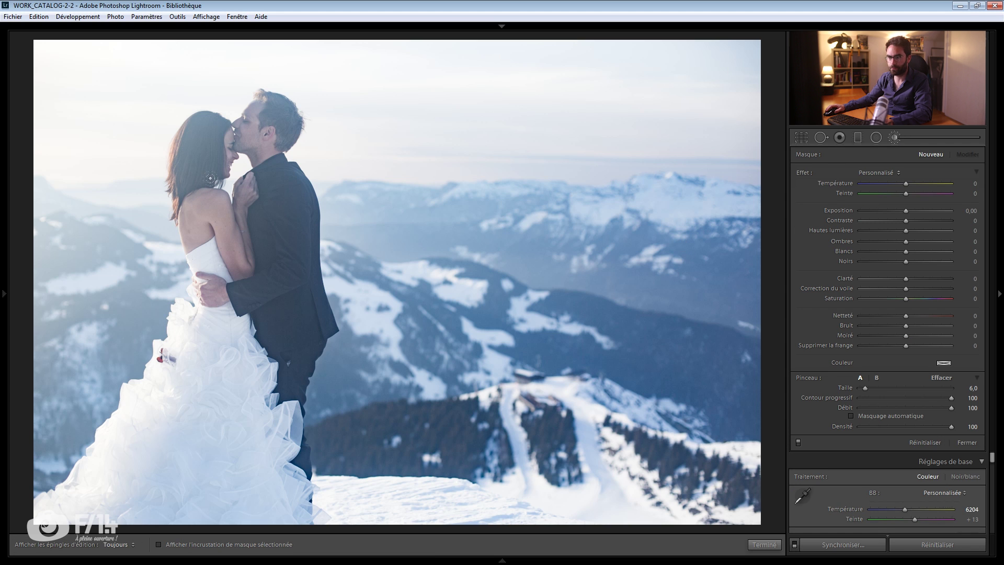
key("h")
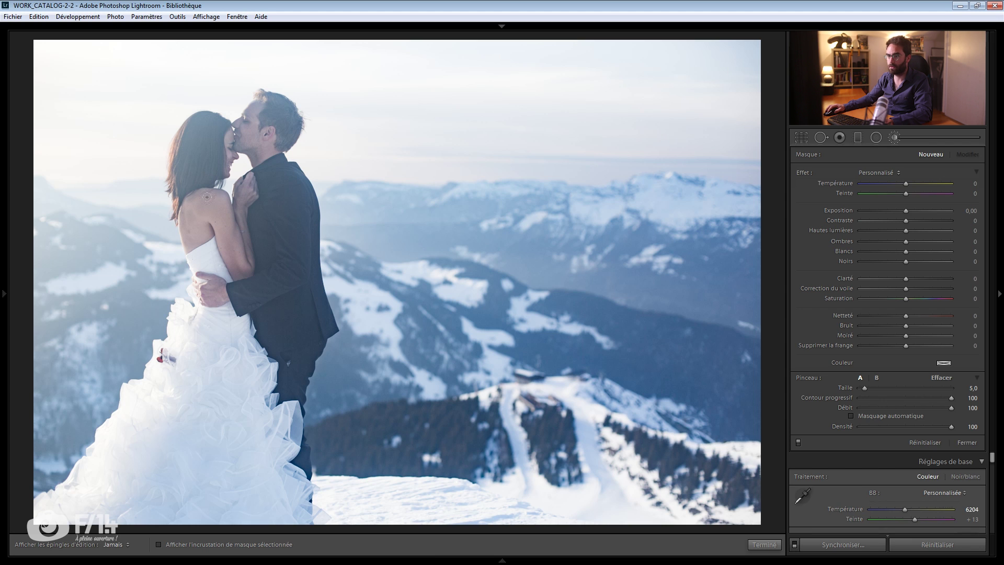
key("h")
left_click(200, 207)
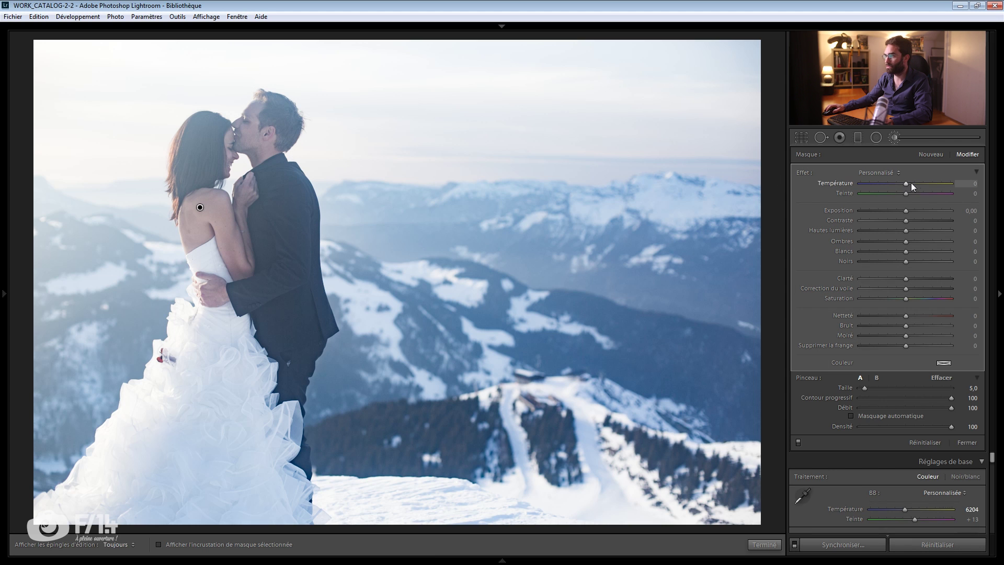
left_click(915, 182)
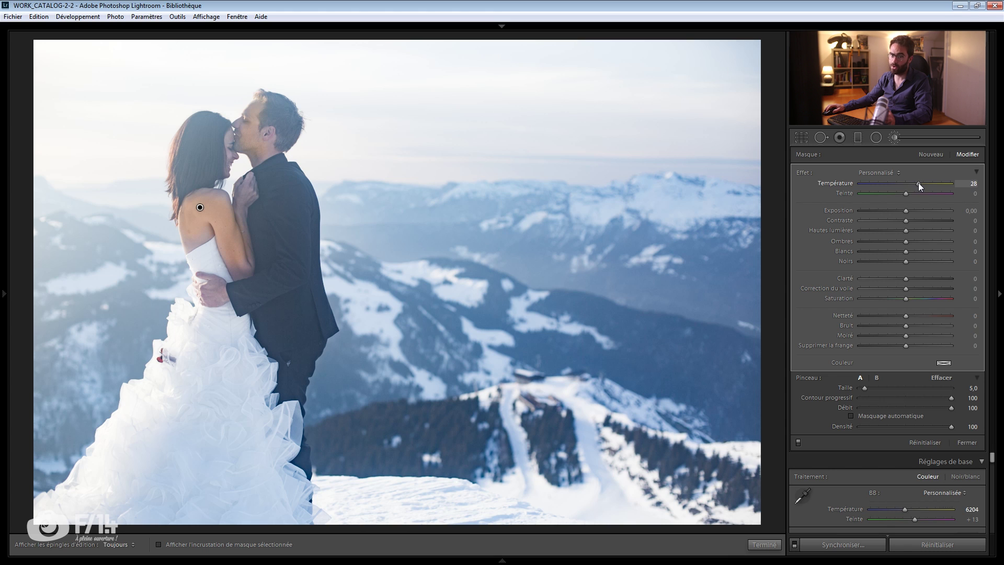
left_click_drag(918, 183, 920, 183)
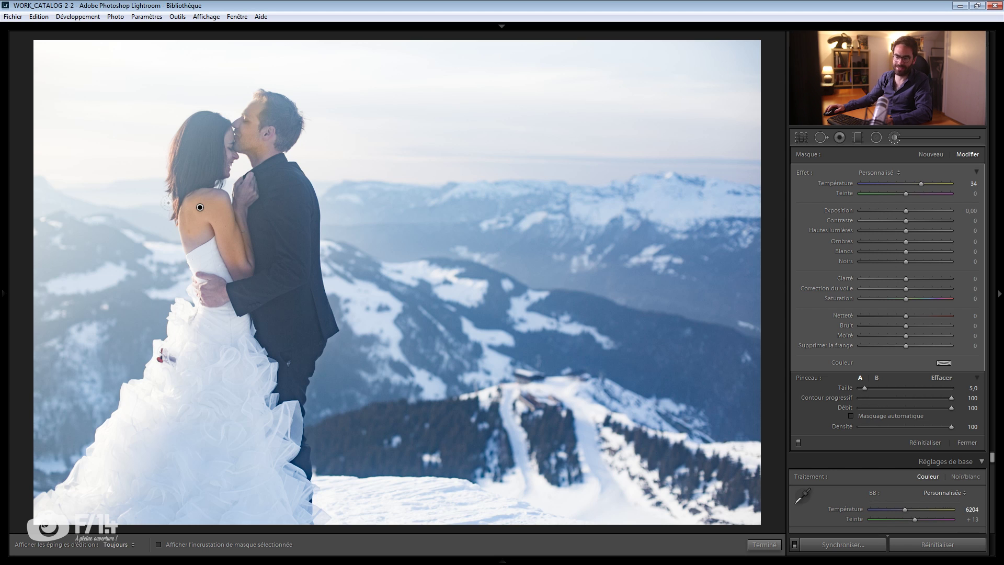
Step: Turn on automatic masking for the brush and extend the mask over the bride's raised hand and forearm
key("z")
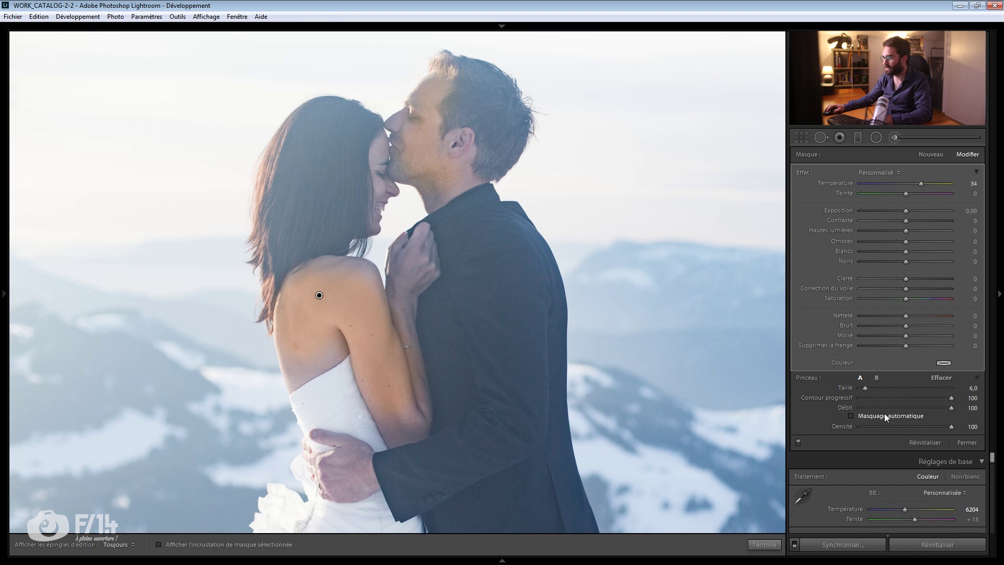
left_click(884, 415)
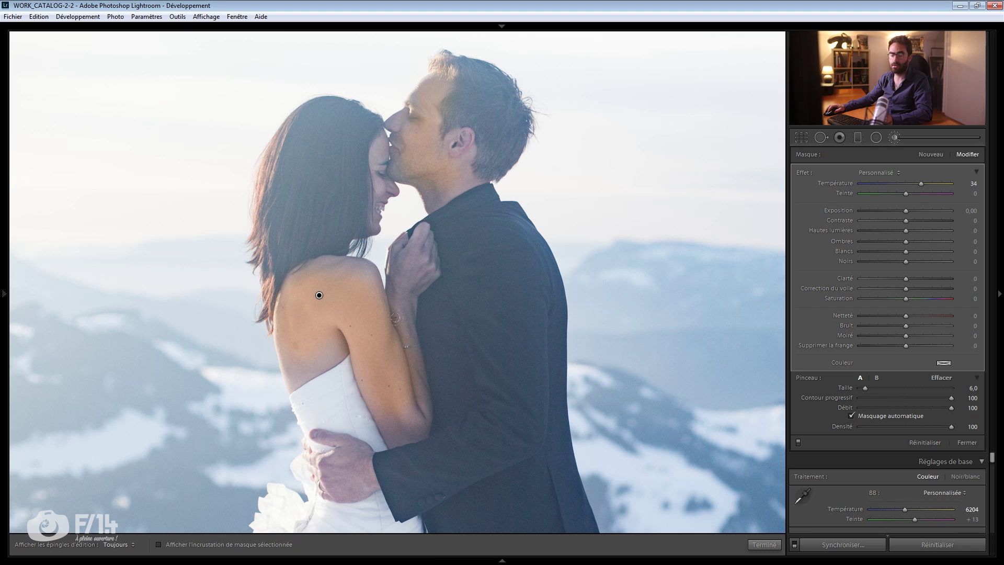
key("h")
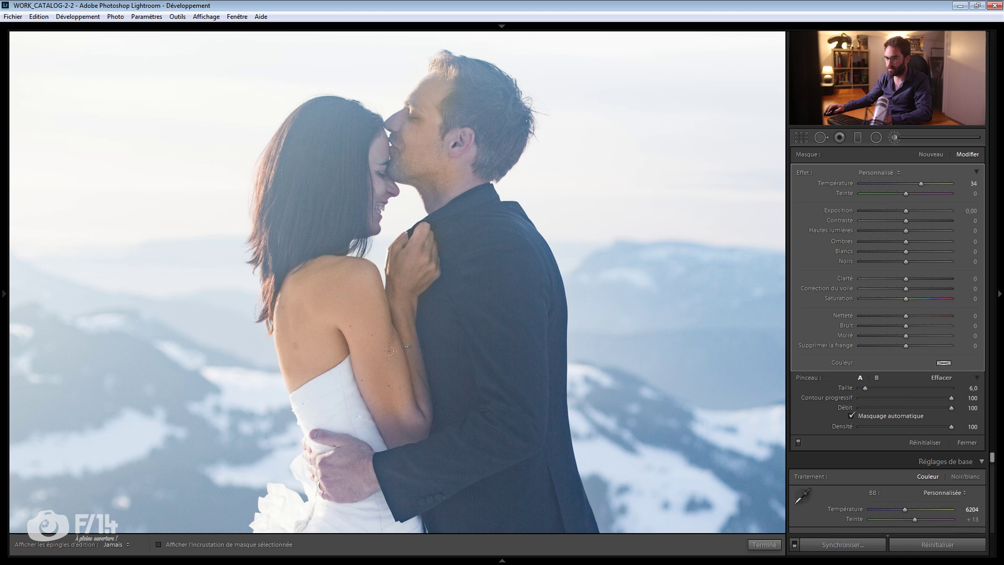
key("h")
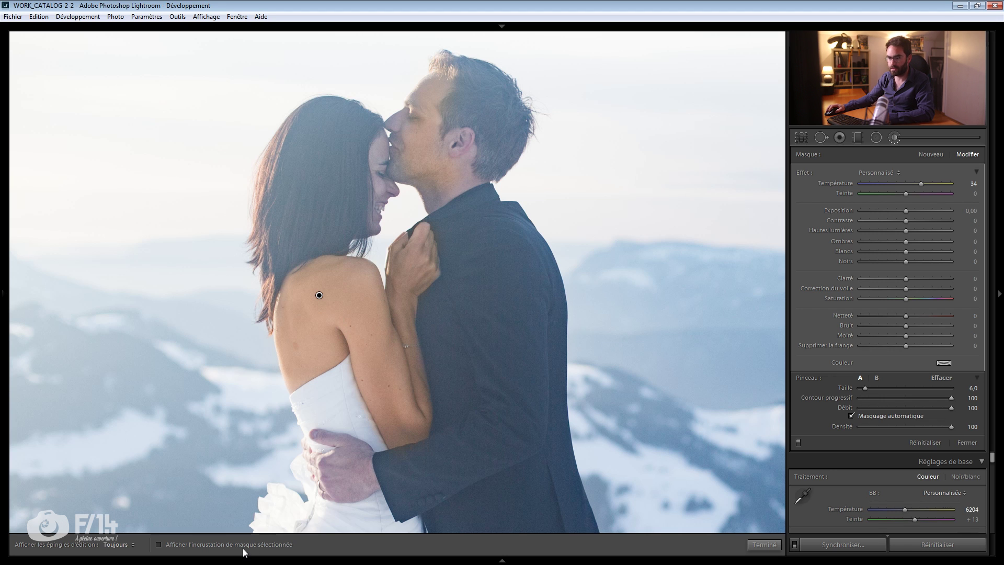
Step: Show the mask overlay and erase the spill on the groom's sleeve below the bride's elbow with a size 3 eraser
left_click(283, 545)
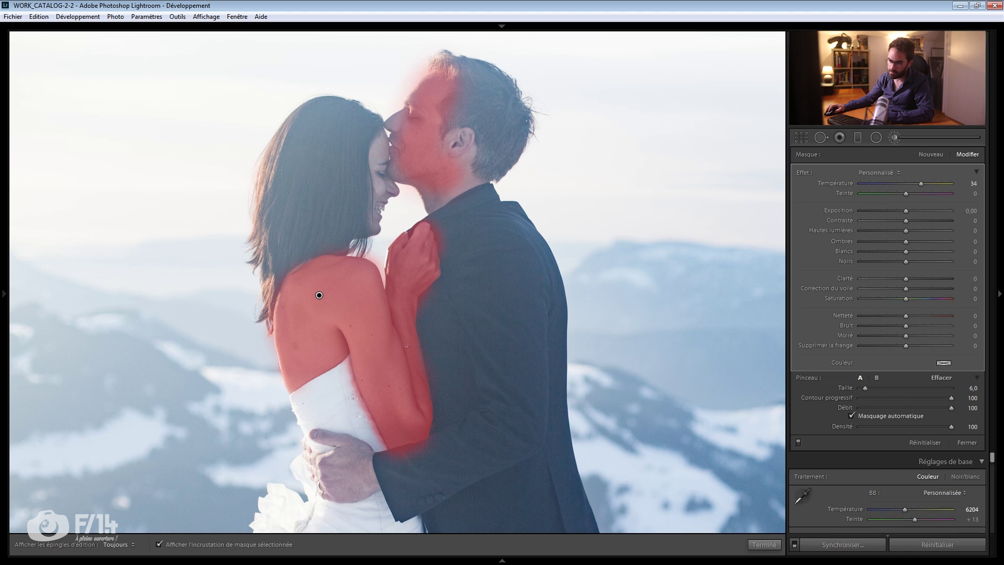
key("alt")
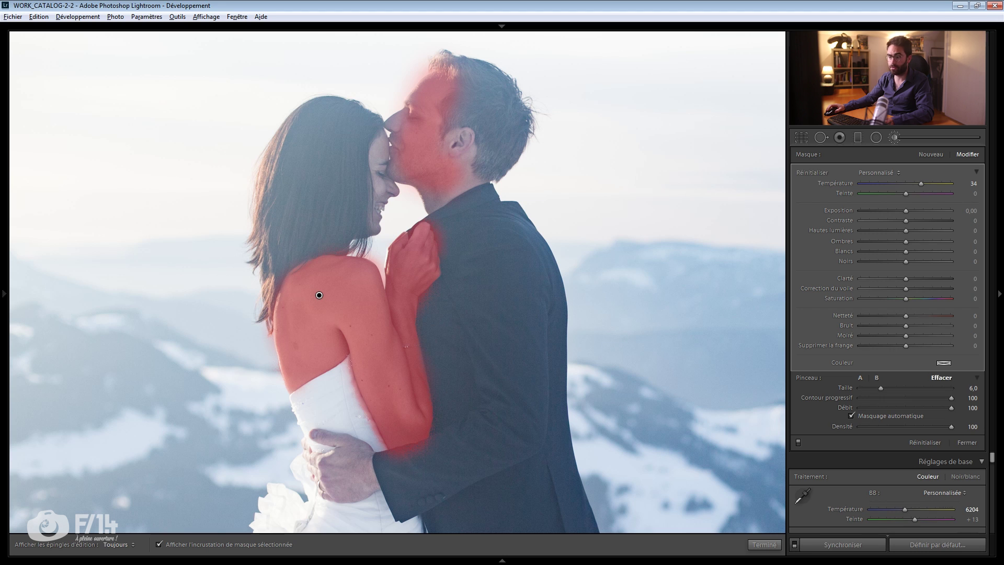
scroll(407, 413, "down", 8)
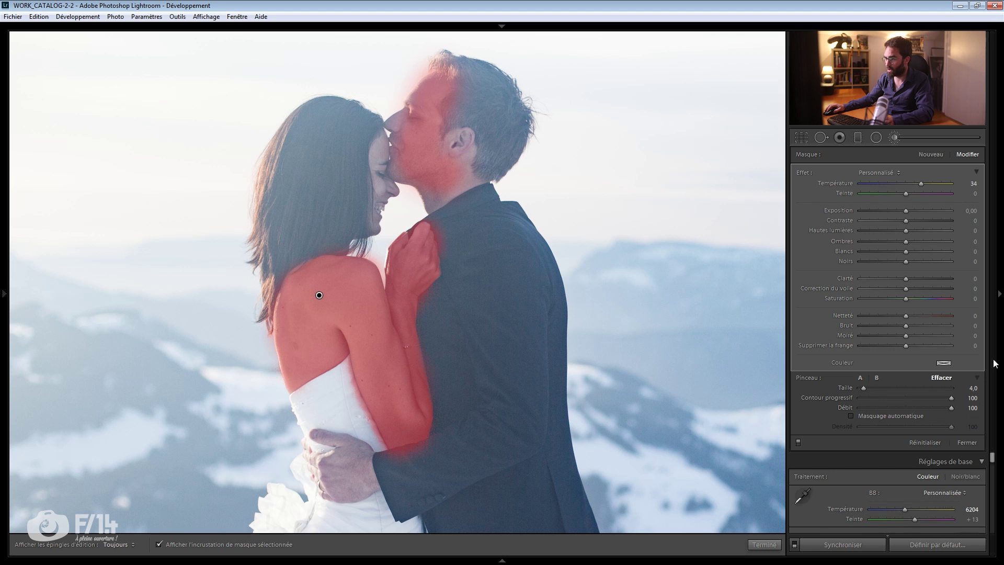
key("alt")
key("h")
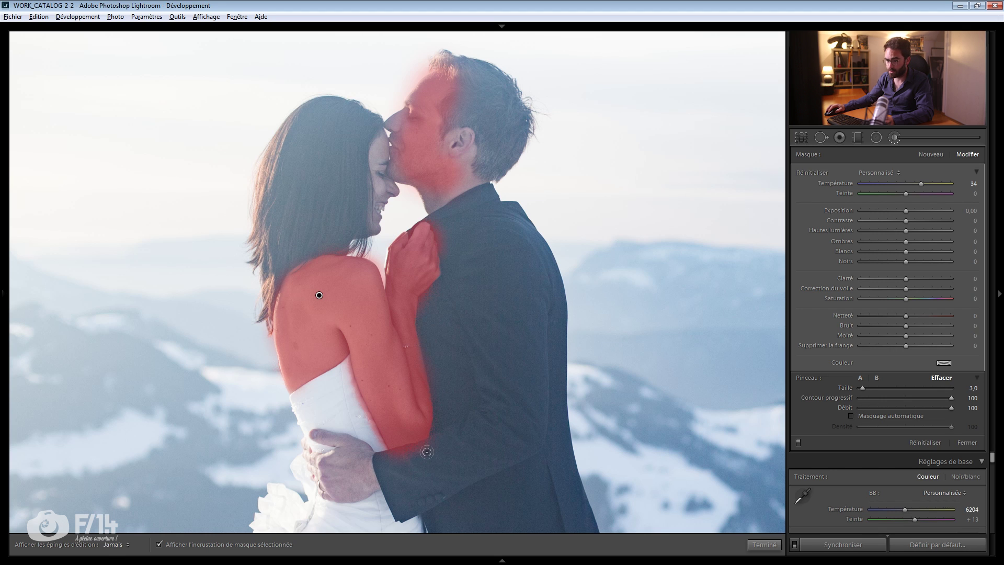
key("h")
key("alt")
key("h")
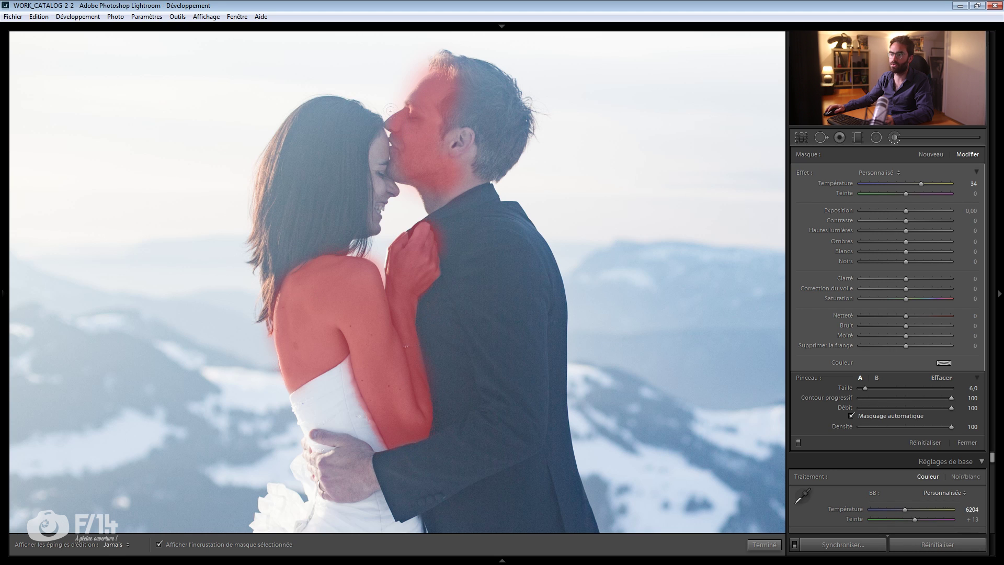
Step: Extend the skin mask over the bride's face and the groom's neck and ear
mouse_move(388, 152)
left_mouse_down()
mouse_move(369, 129)
mouse_move(375, 228)
left_mouse_up()
mouse_move(428, 184)
left_mouse_down()
mouse_move(459, 165)
mouse_move(456, 128)
mouse_move(437, 120)
left_mouse_up()
key("h")
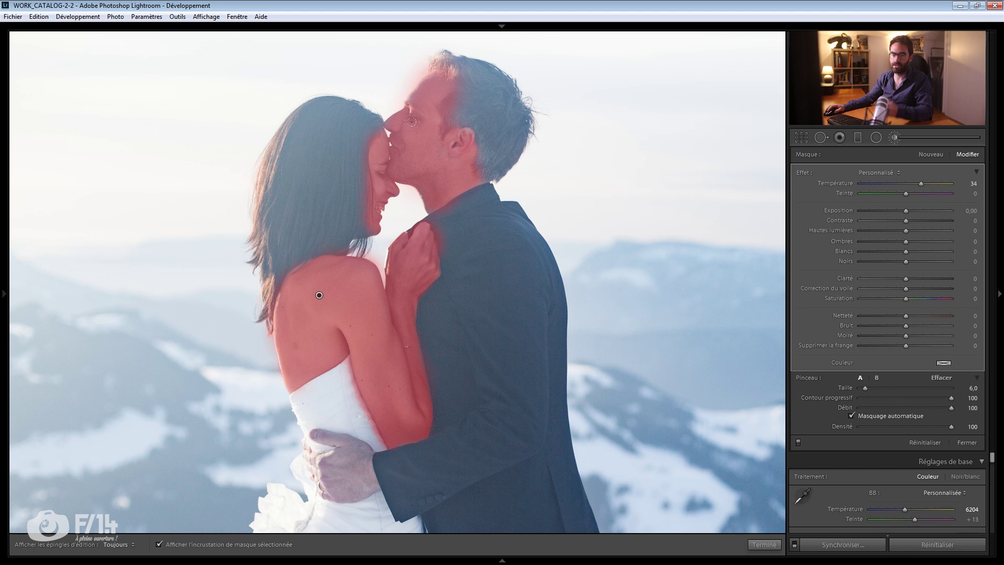
Step: Paint the skin mask over the groom's hand on the bride's waist with brush size 3, and hide the mask overlay
mouse_move(358, 424)
left_mouse_down()
mouse_move(366, 317)
mouse_move(366, 345)
left_mouse_up()
key("h")
key("h")
key("bracketleft")
key("bracketleft")
key("h")
mouse_move(330, 297)
left_mouse_down()
mouse_move(382, 311)
mouse_move(390, 349)
mouse_move(343, 355)
mouse_move(323, 309)
mouse_move(353, 323)
left_mouse_up()
key("h")
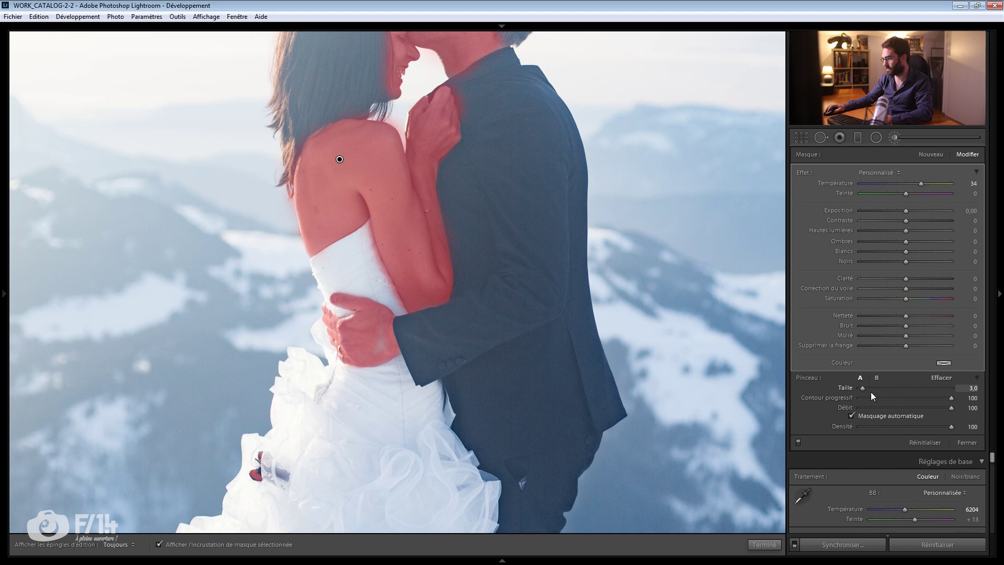
key("h")
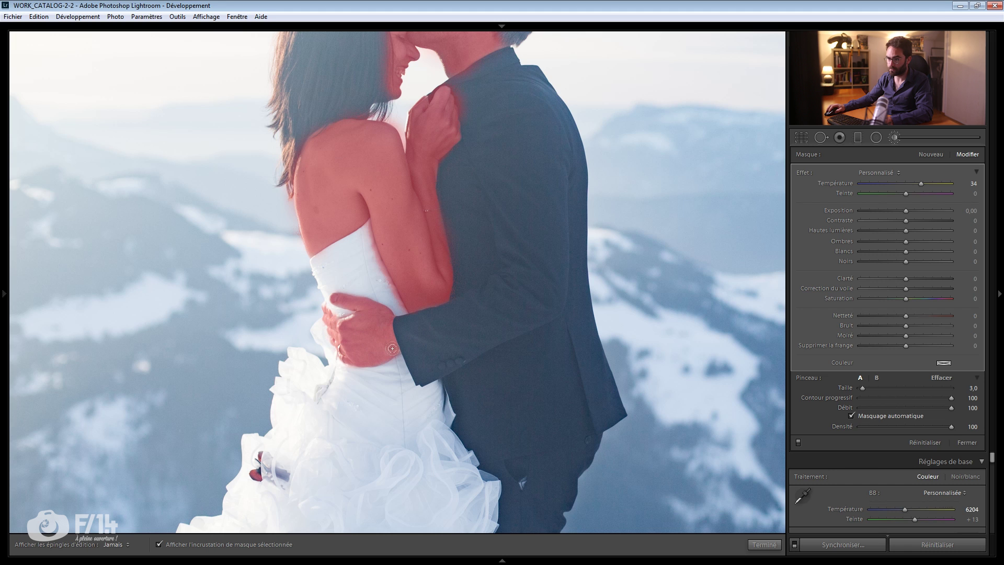
key("h")
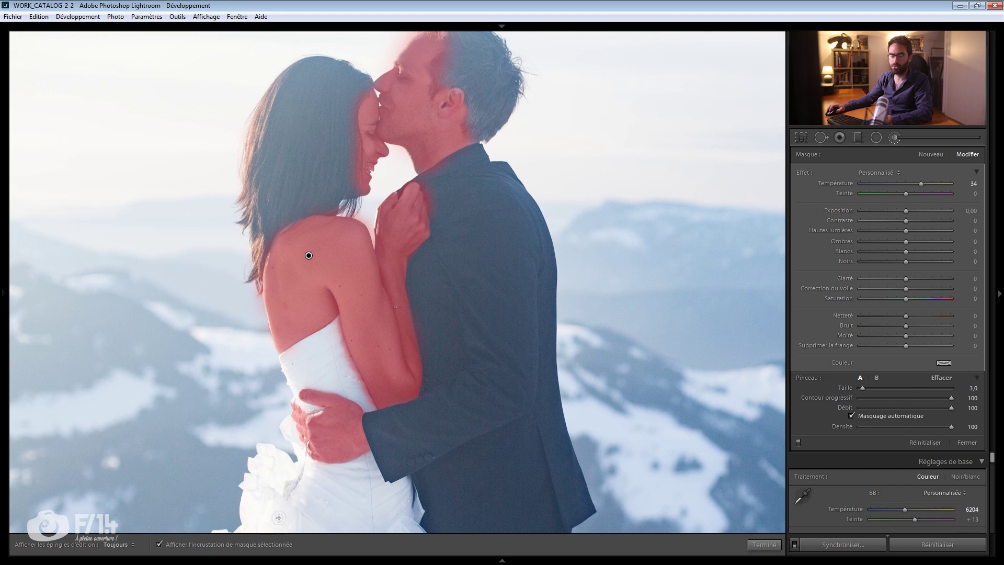
key("o")
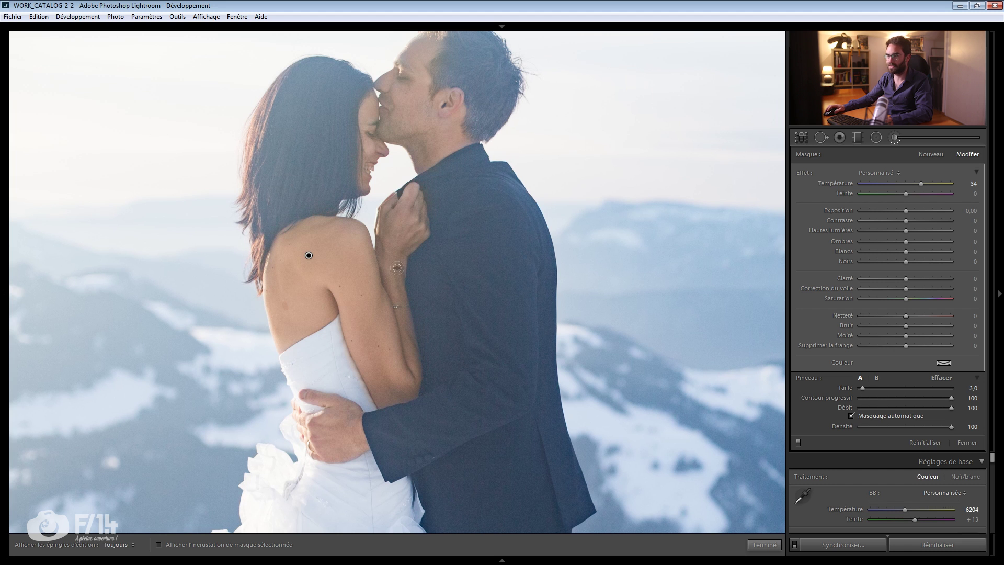
Step: Set the skin mask's temperature to 17 and contrast to 9, and close the brush adjustment
key("z")
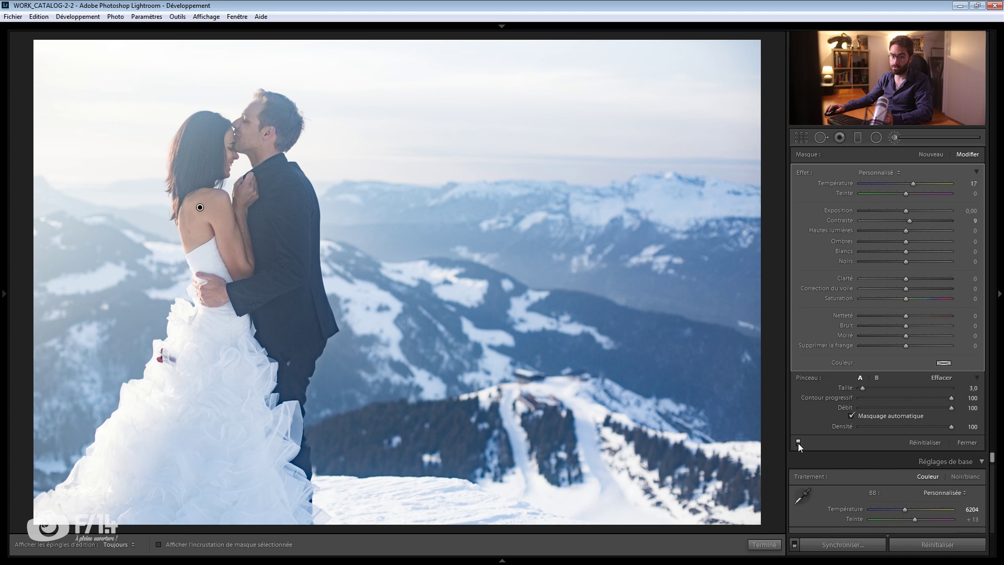
left_click(967, 443)
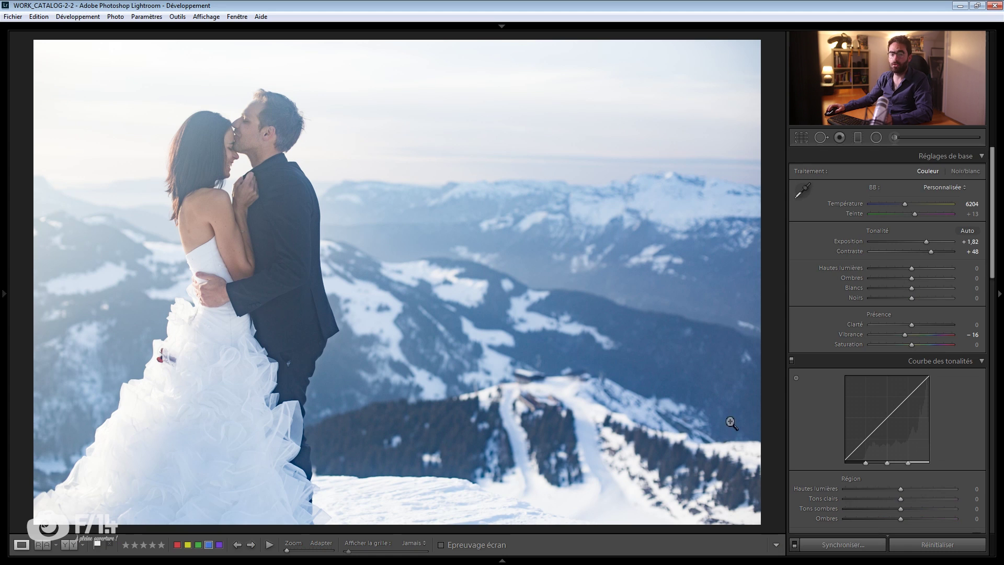
Step: Paint a new size 7 brush mask over the bride's skirt and set its saturation to -23 and temperature to 14
left_click(908, 138)
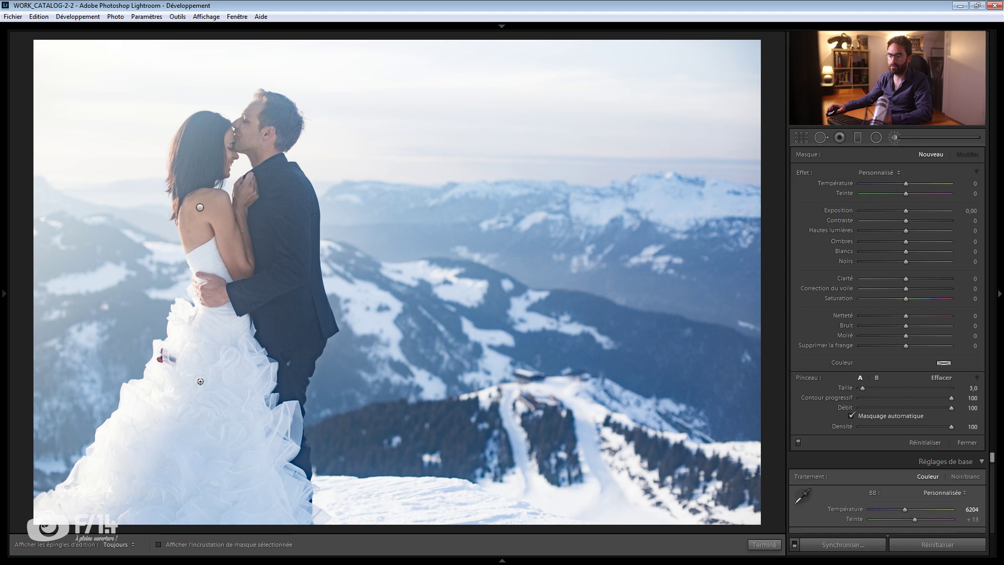
scroll(168, 442, "up", 4)
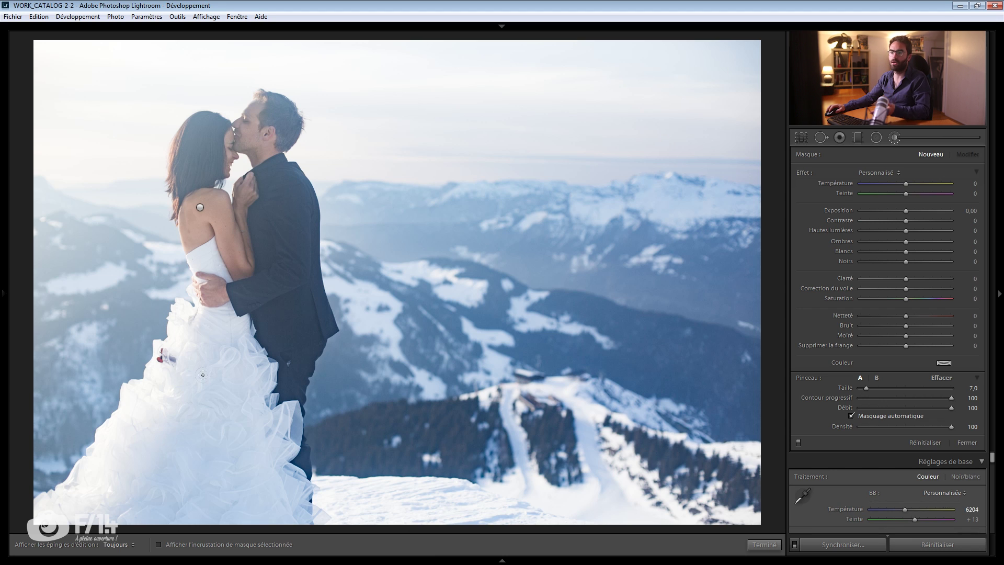
key("h")
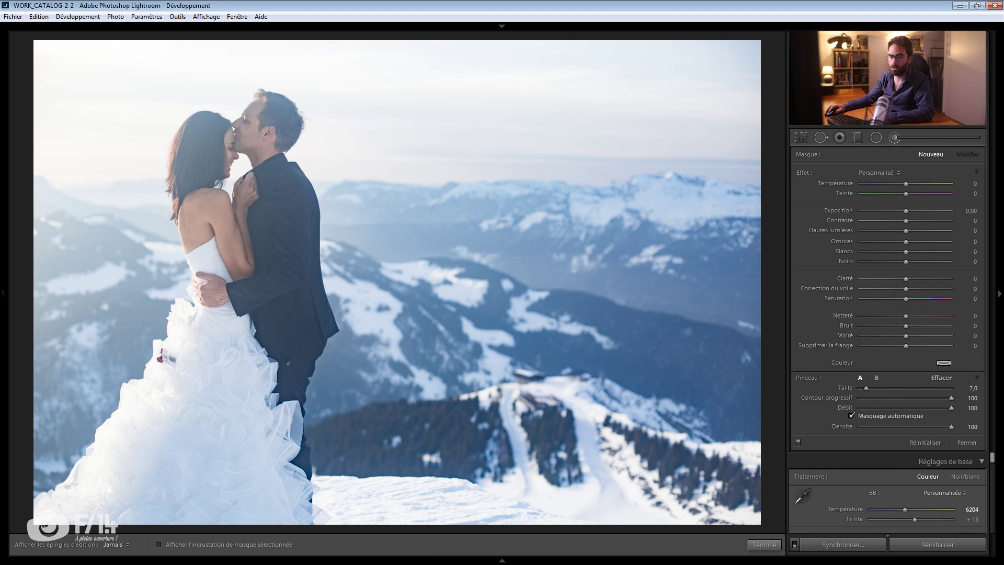
key("h")
left_click(187, 377)
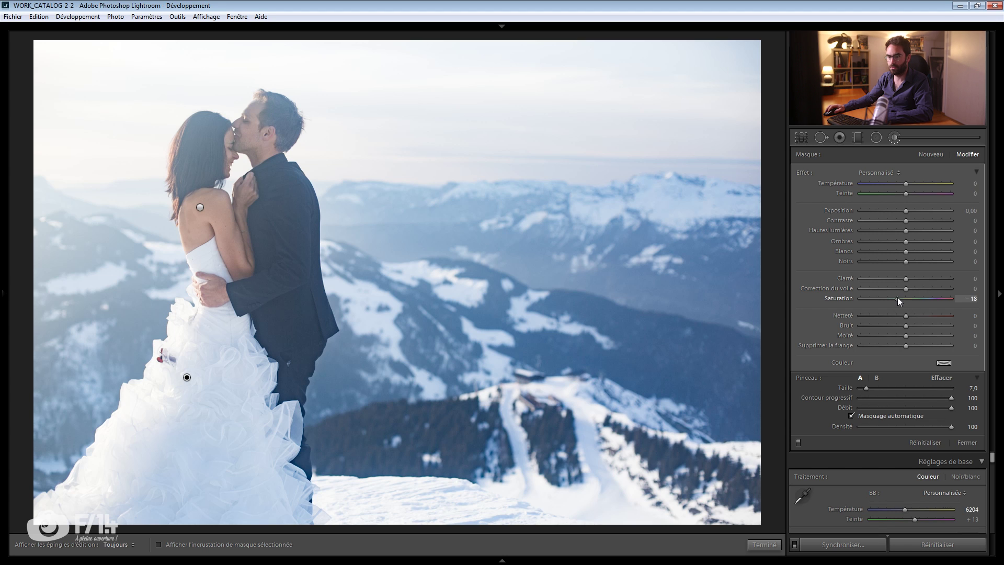
left_click_drag(896, 297, 894, 297)
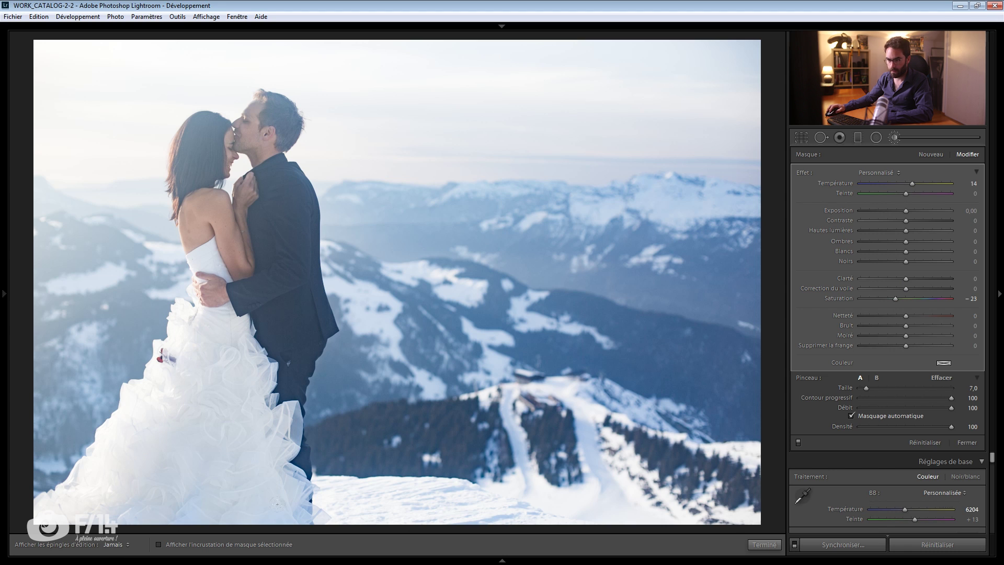
Step: Turn off automatic masking, show the mask overlay and paint the uncovered outer edge of the skirt
key("h")
left_click(855, 419)
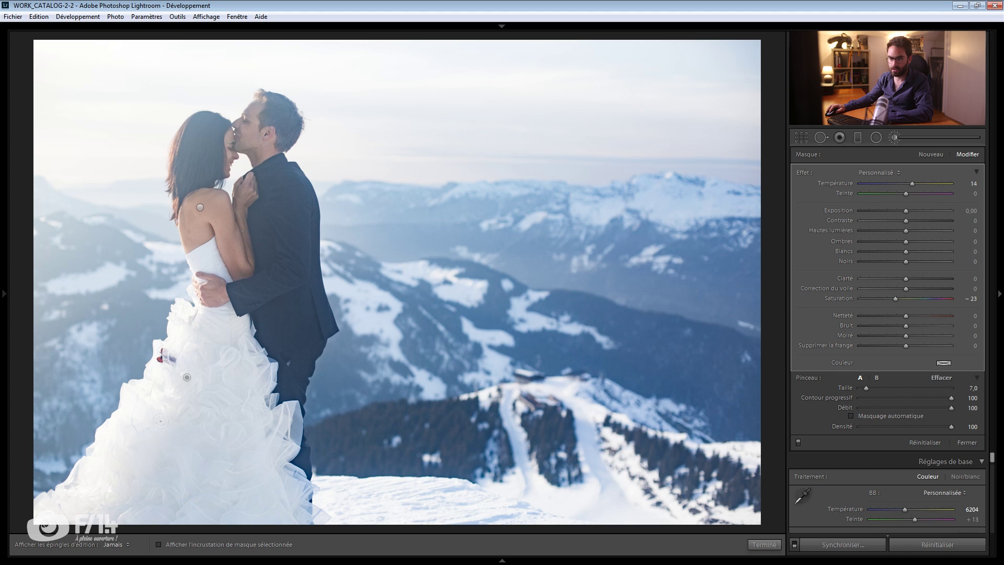
key("o")
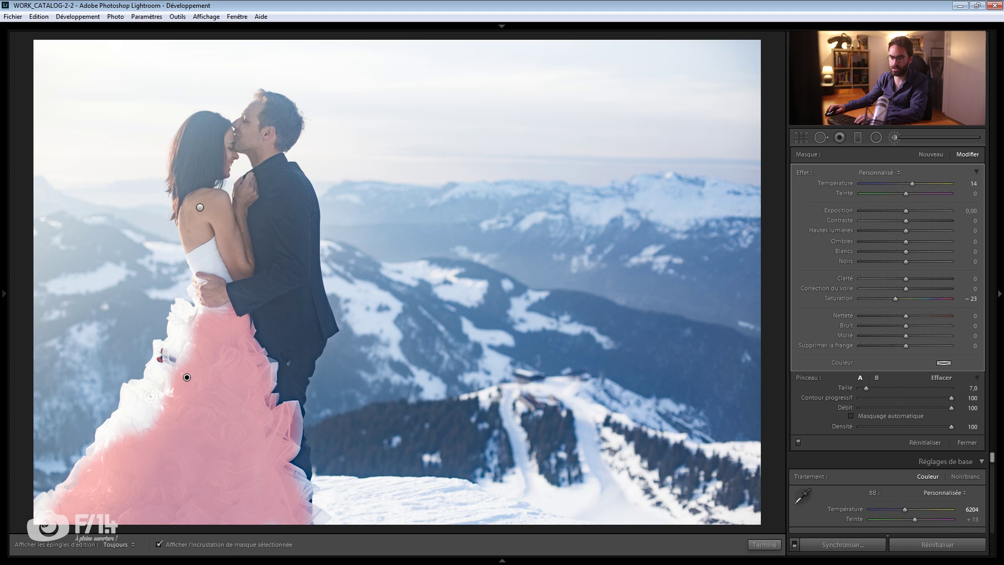
key("h")
mouse_move(141, 403)
left_mouse_down()
mouse_move(121, 425)
mouse_move(165, 338)
mouse_move(171, 301)
mouse_move(144, 359)
mouse_move(59, 477)
mouse_move(25, 499)
mouse_move(142, 500)
left_mouse_up()
key("h")
key("bracketleft")
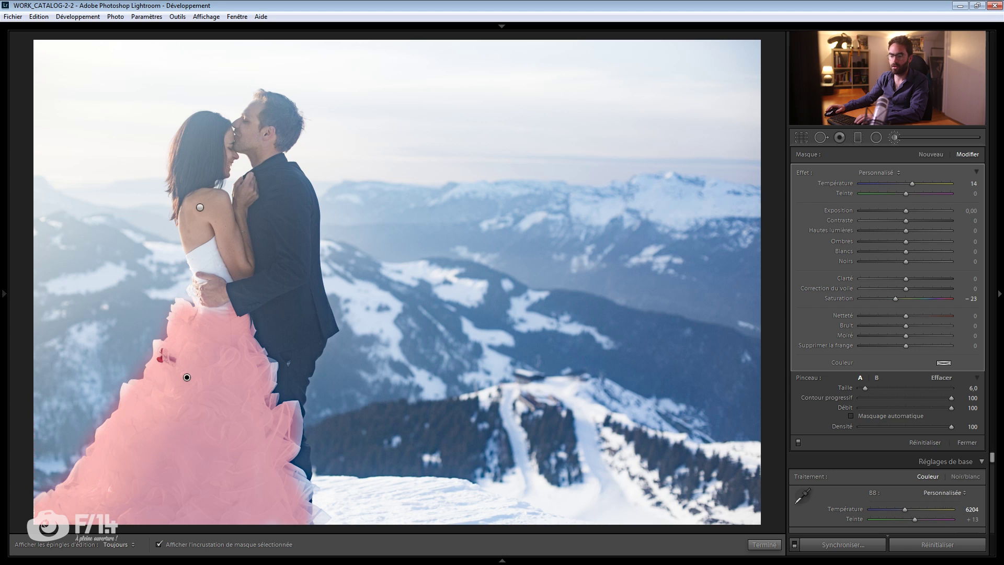
Step: Extend the dress mask over the bodice and the ruffles below the groom's hand, with automatic masking turned back on
left_click_drag(189, 255, 212, 263)
key("z")
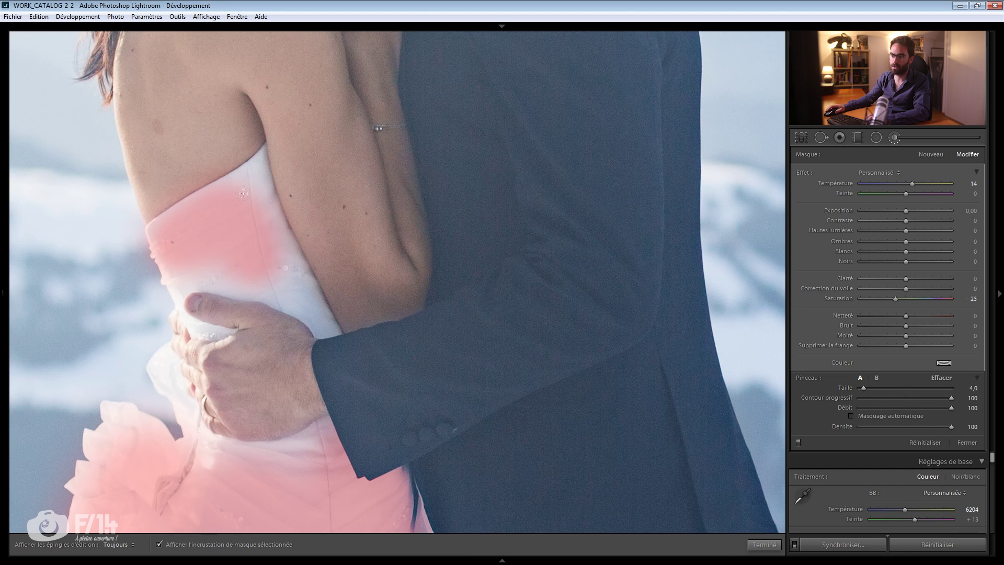
left_click(851, 416)
mouse_move(190, 195)
left_mouse_down()
mouse_move(147, 226)
mouse_move(261, 144)
mouse_move(235, 187)
mouse_move(243, 171)
mouse_move(259, 208)
mouse_move(234, 180)
mouse_move(255, 186)
mouse_move(224, 271)
mouse_move(176, 268)
mouse_move(163, 283)
mouse_move(171, 314)
mouse_move(206, 323)
mouse_move(163, 358)
mouse_move(181, 405)
mouse_move(249, 446)
mouse_move(311, 429)
mouse_move(219, 446)
left_mouse_up()
scroll(253, 187, "up", 3)
key("h")
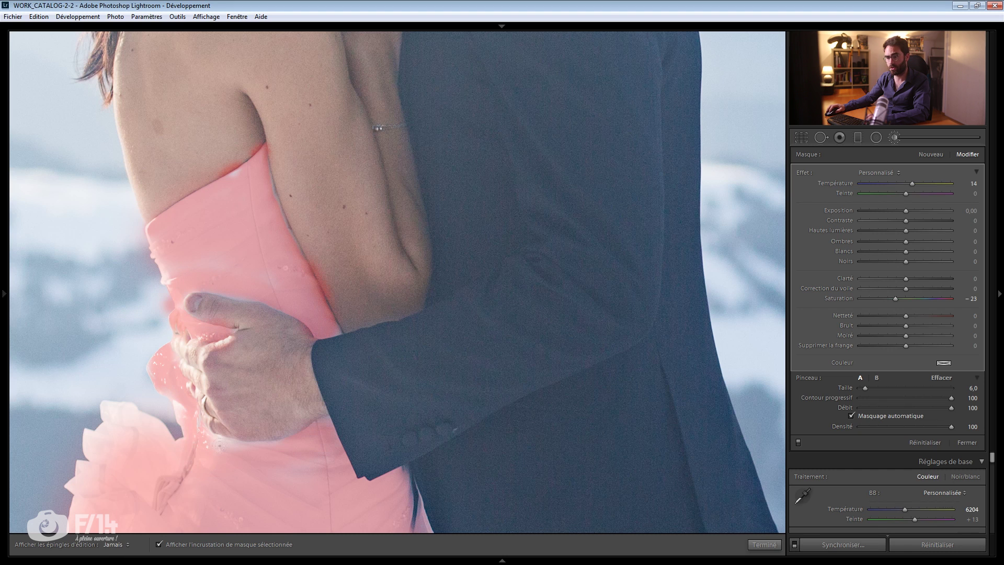
mouse_move(123, 457)
left_mouse_down()
mouse_move(89, 438)
mouse_move(93, 404)
mouse_move(140, 430)
mouse_move(81, 484)
mouse_move(90, 487)
left_mouse_up()
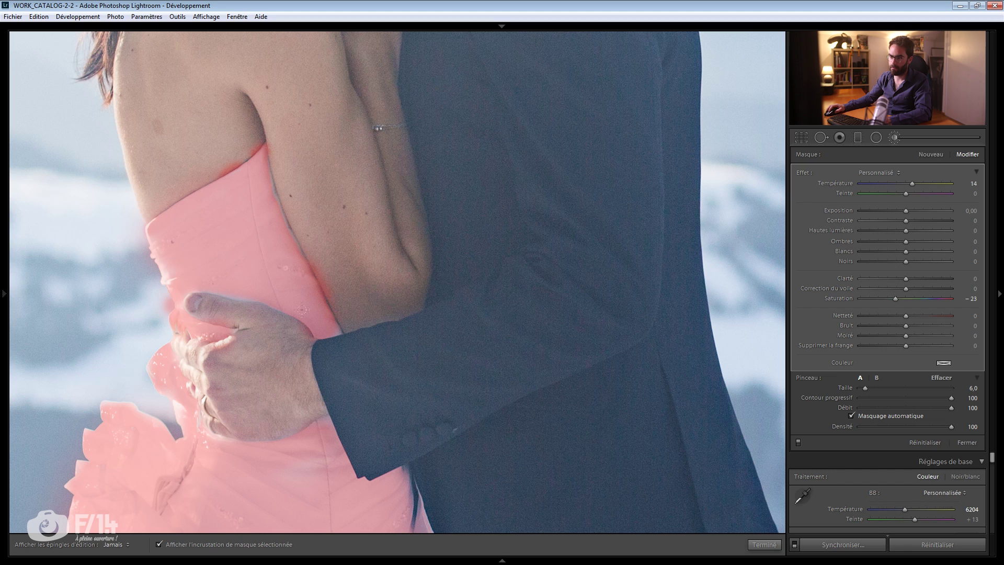
Step: Erase the mask spill on the bride's back along the bodice edge with a size 2 eraser, and hide the overlay
key("alt")
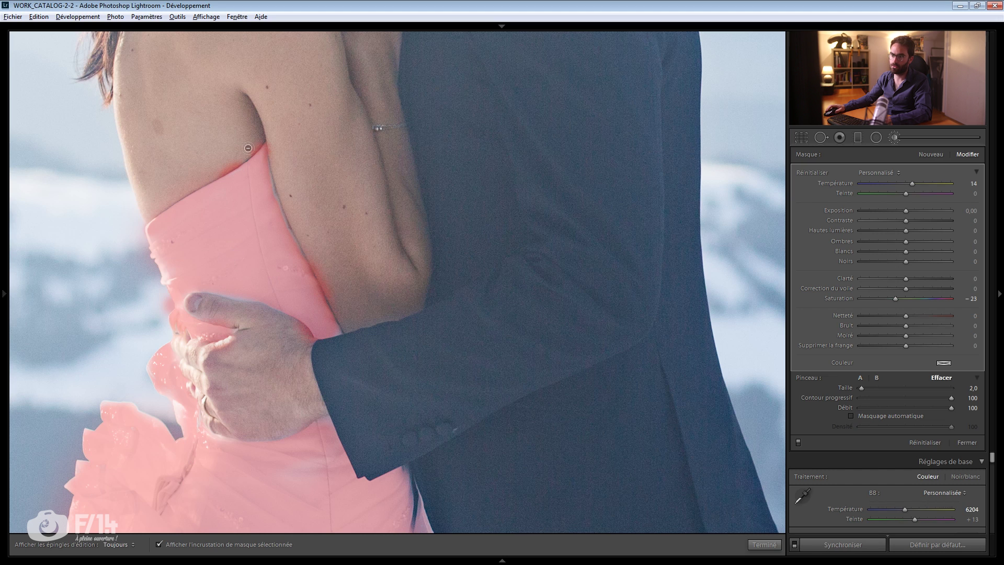
left_click_drag(260, 141, 211, 176)
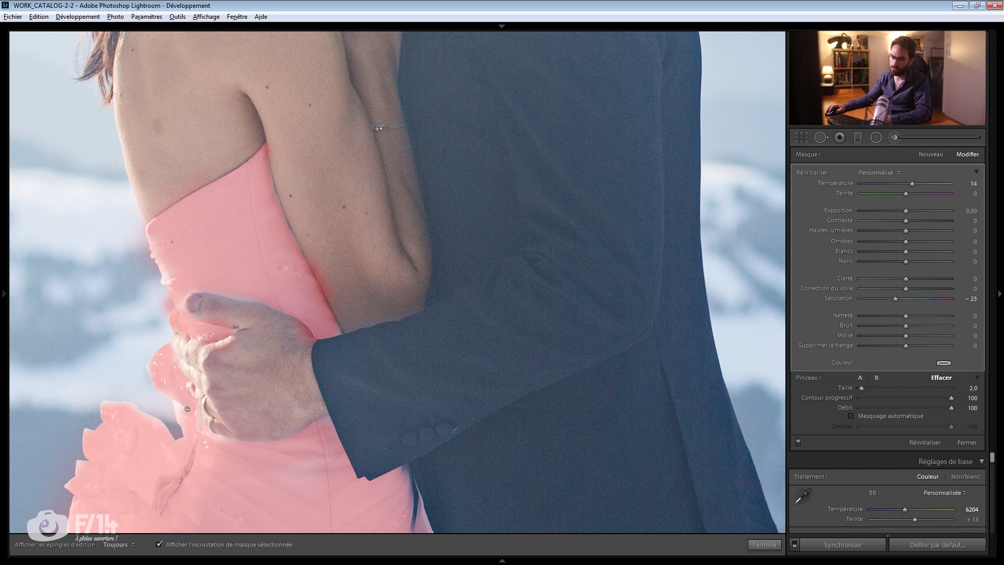
key("space")
left_click(352, 283)
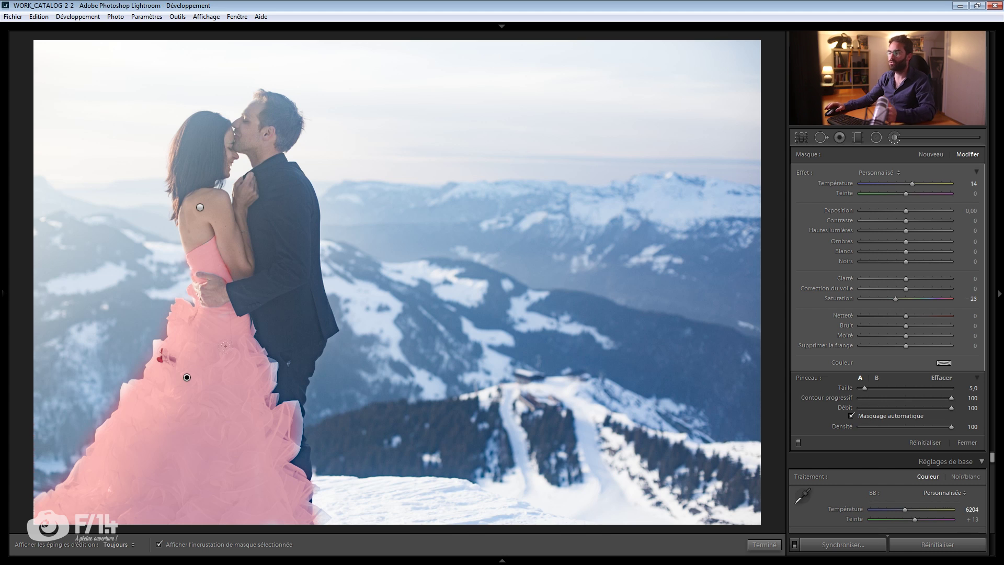
key("o")
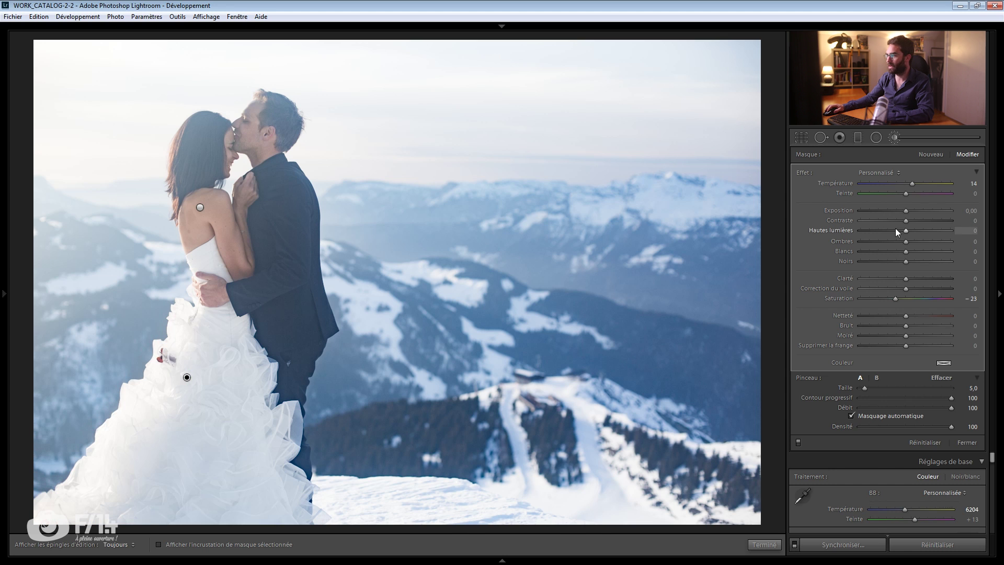
Step: Exaggerate the dress mask with temperature 100 and saturation 70 to inspect its coverage and edges
left_click_drag(912, 184, 953, 183)
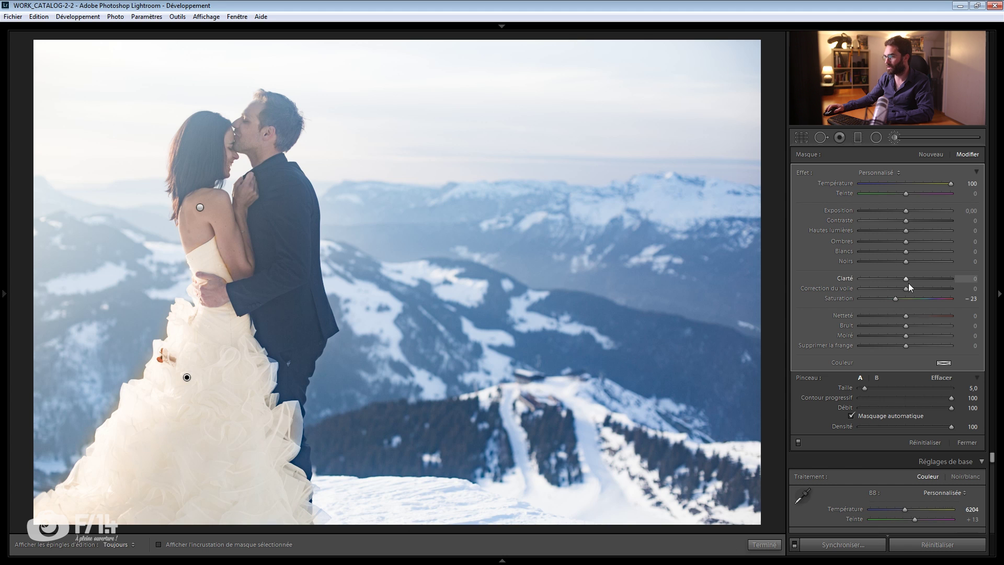
left_click_drag(889, 298, 938, 297)
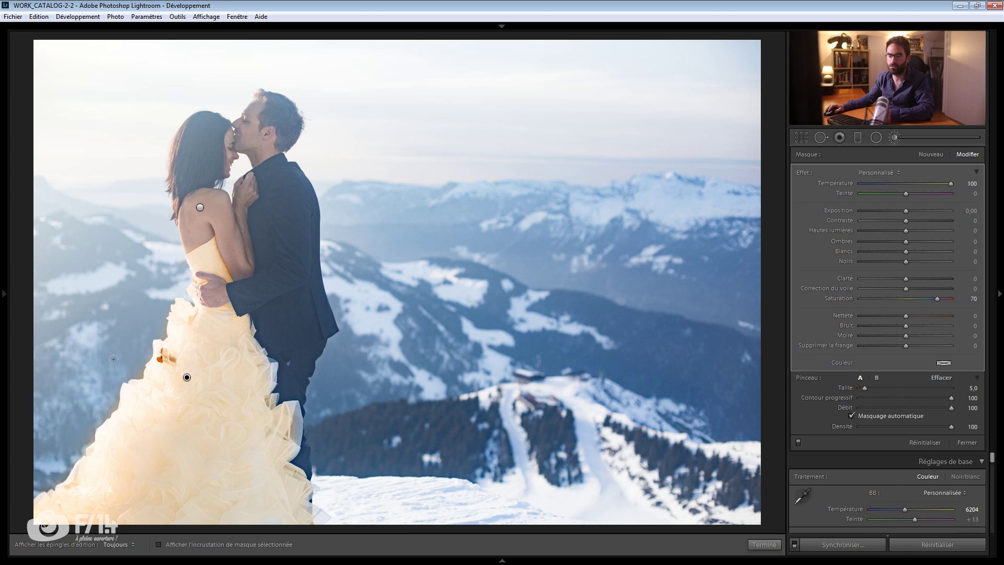
left_click(133, 383)
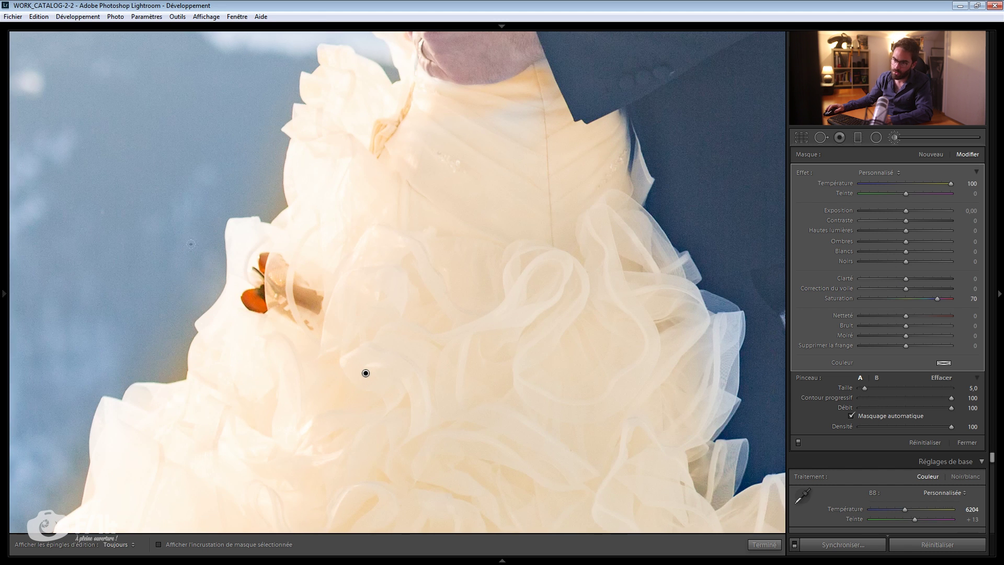
left_click(211, 212)
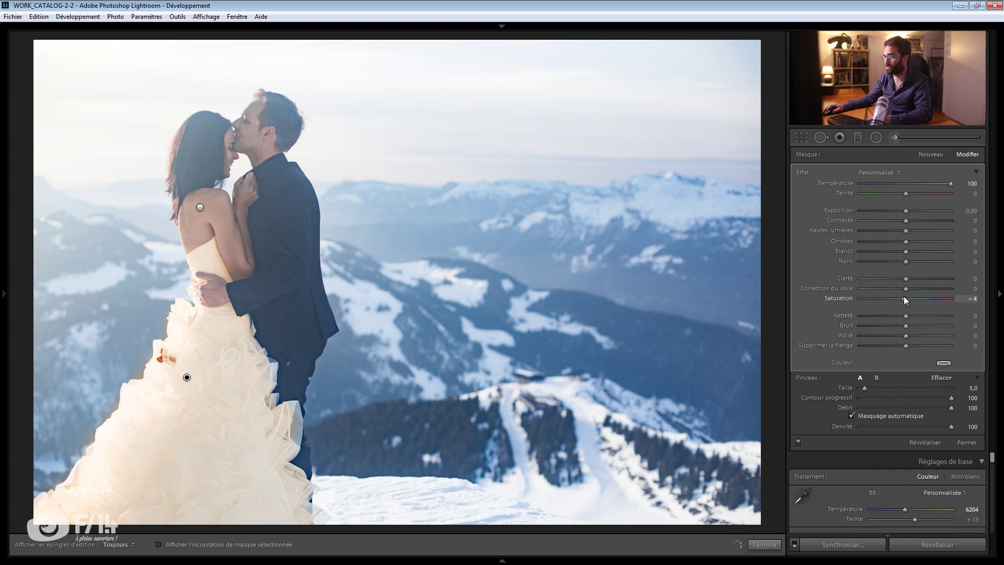
Step: Set the dress mask's temperature to 13 and saturation to -13, and check the skirt up close
left_click(911, 184)
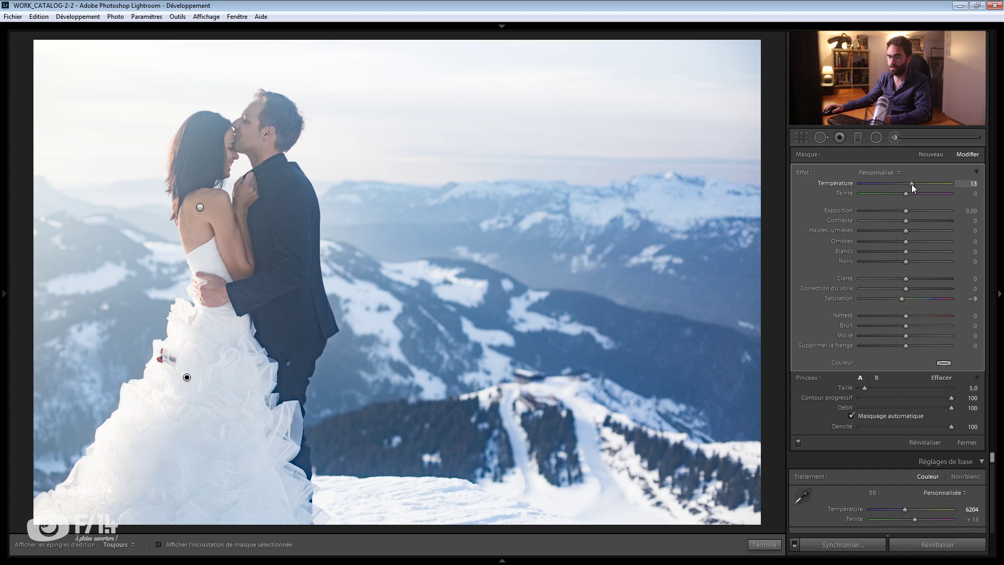
left_click_drag(896, 297, 893, 297)
left_click(123, 371)
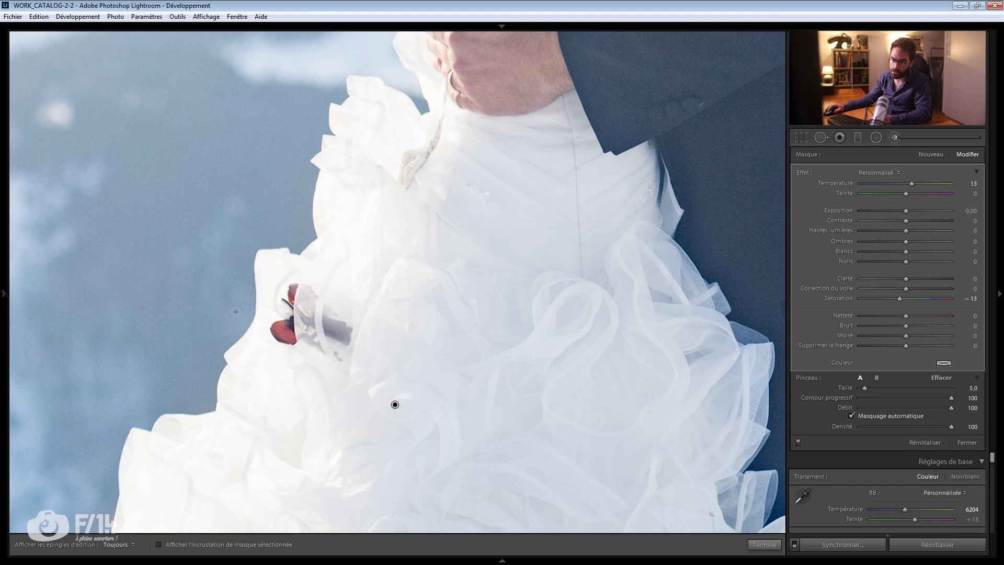
Step: Extend the dress mask over the groom's jacket and collar, using brush size 5 and a larger size 8
key("h")
key("z")
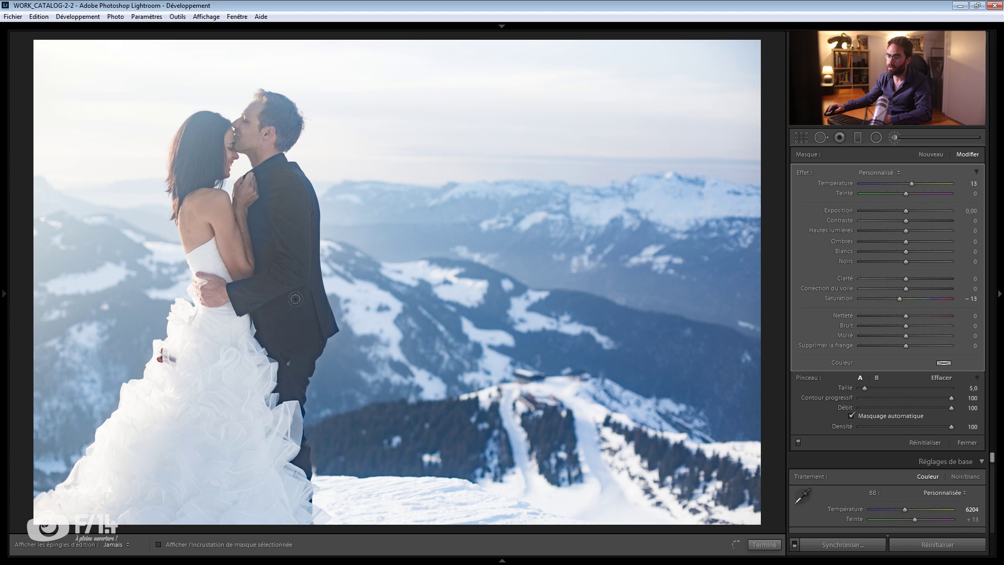
key("h")
key("z")
key("h")
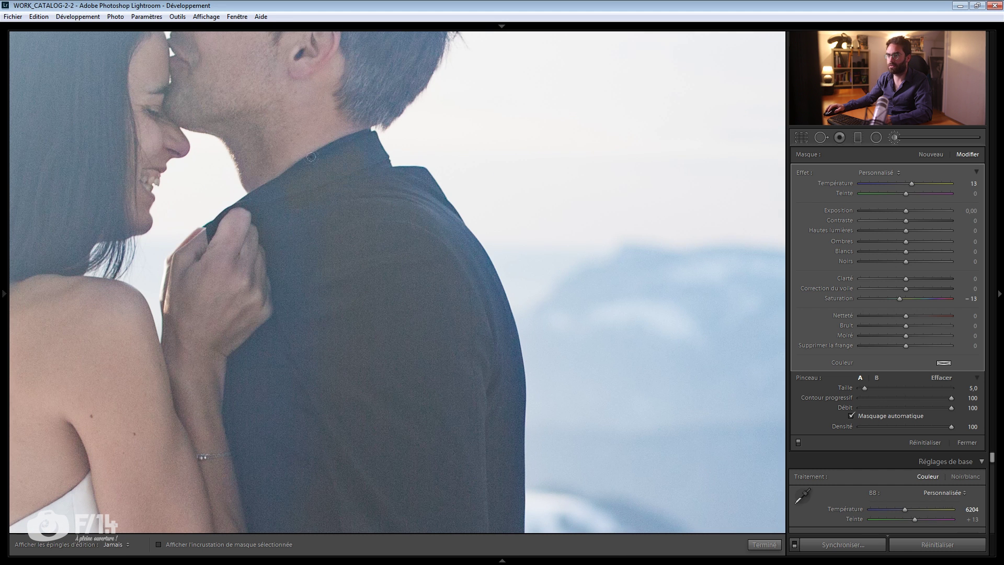
left_click_drag(295, 242, 309, 244)
key("h")
scroll(248, 441, "up", 3)
key("h")
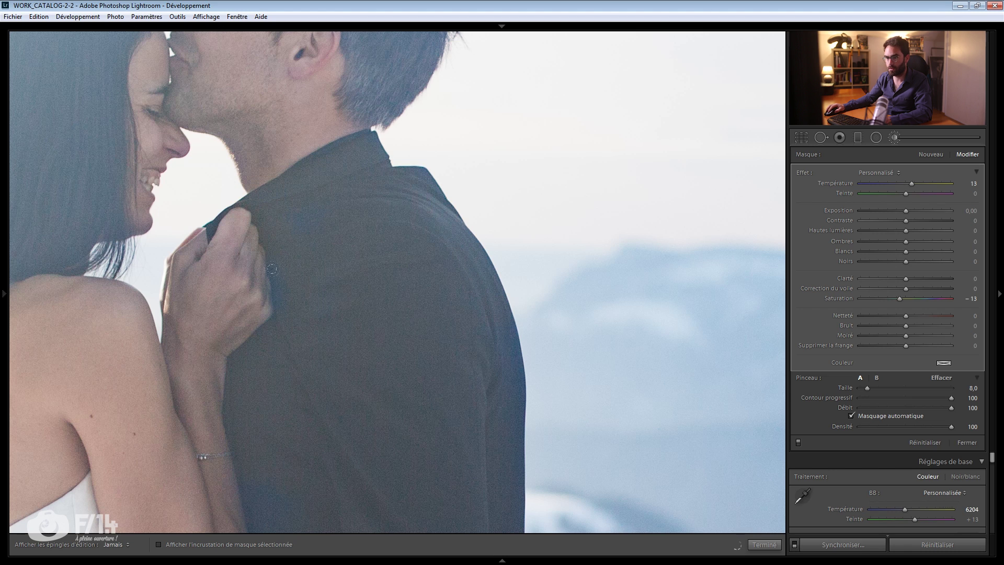
Step: Show the mask overlay and fill the jacket gaps beside the bride's forearm and along the groom's back edge
key("h")
key("o")
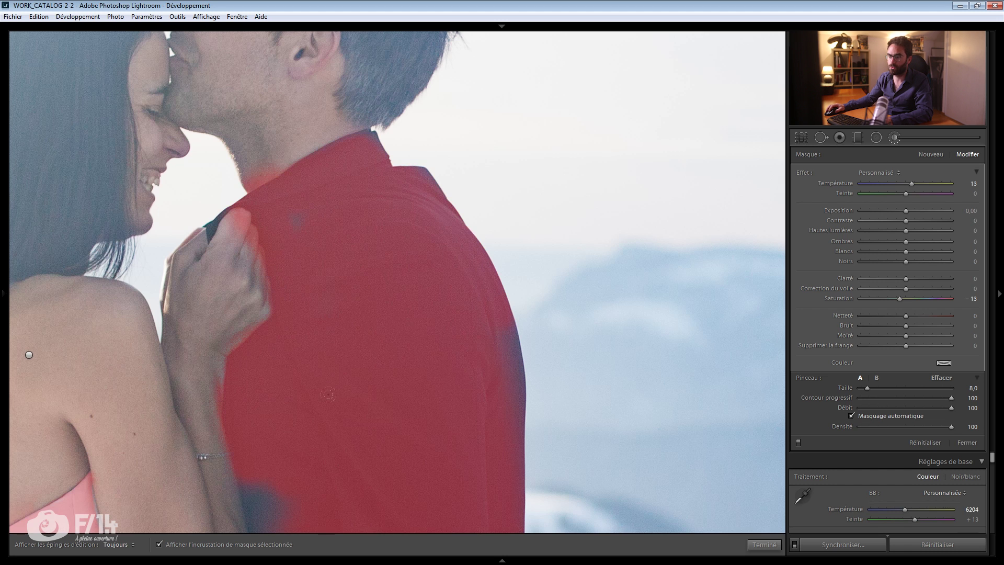
left_click_drag(328, 394, 366, 213)
left_click_drag(284, 200, 294, 277)
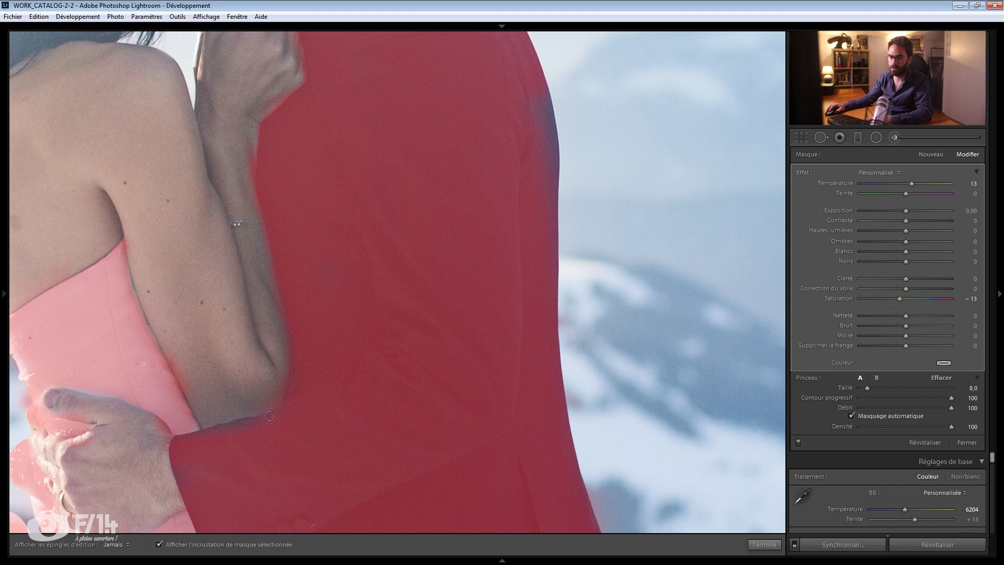
key("h")
left_click_drag(470, 212, 327, 369)
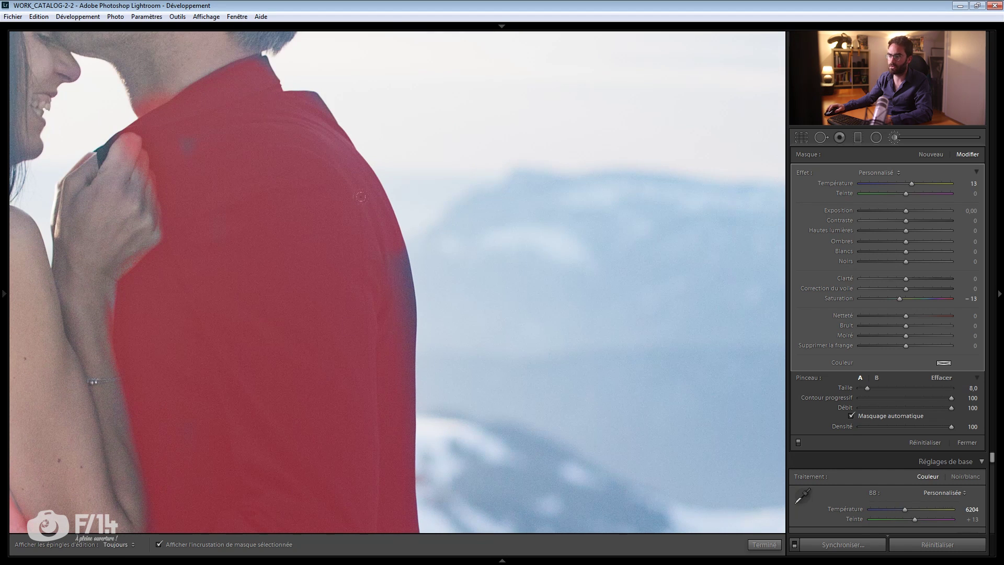
left_click_drag(396, 332, 406, 301)
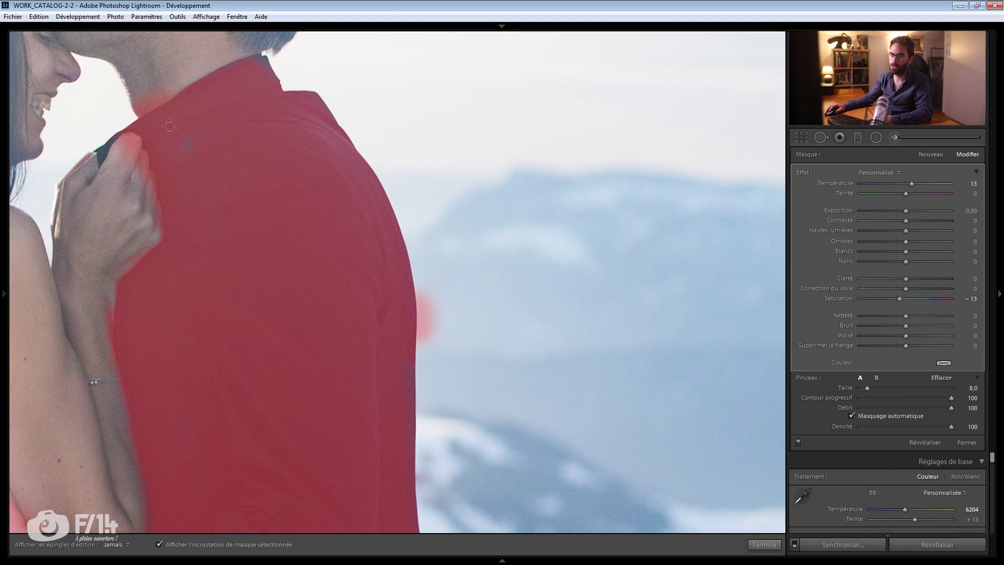
Step: Fill the remaining gaps at the jacket's shoulder and lapel, and erase the spill on the groom's neck and behind his back
key("h")
key("h")
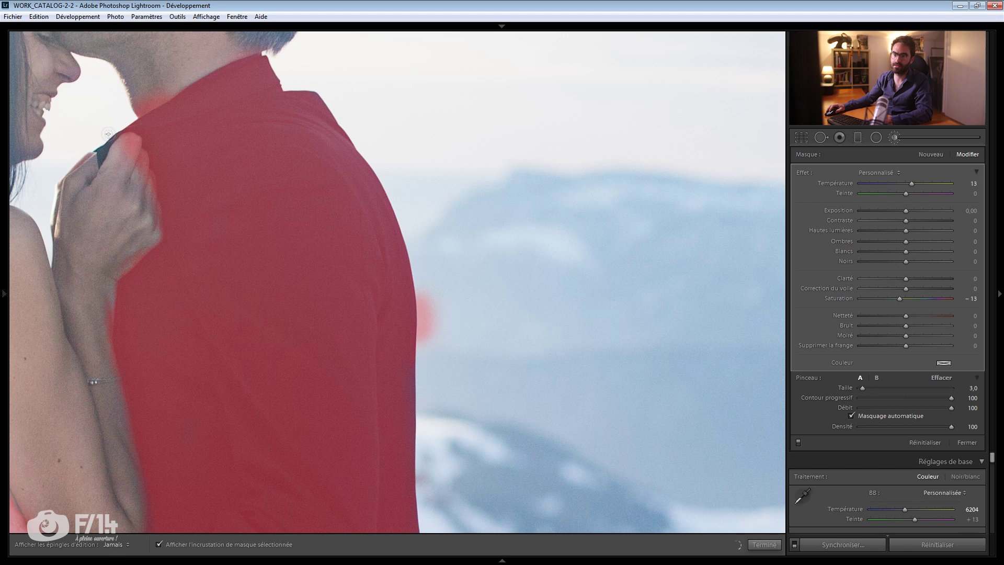
key("alt")
mouse_move(107, 133)
left_mouse_down()
mouse_move(192, 91)
mouse_move(163, 85)
left_mouse_up()
key("alt")
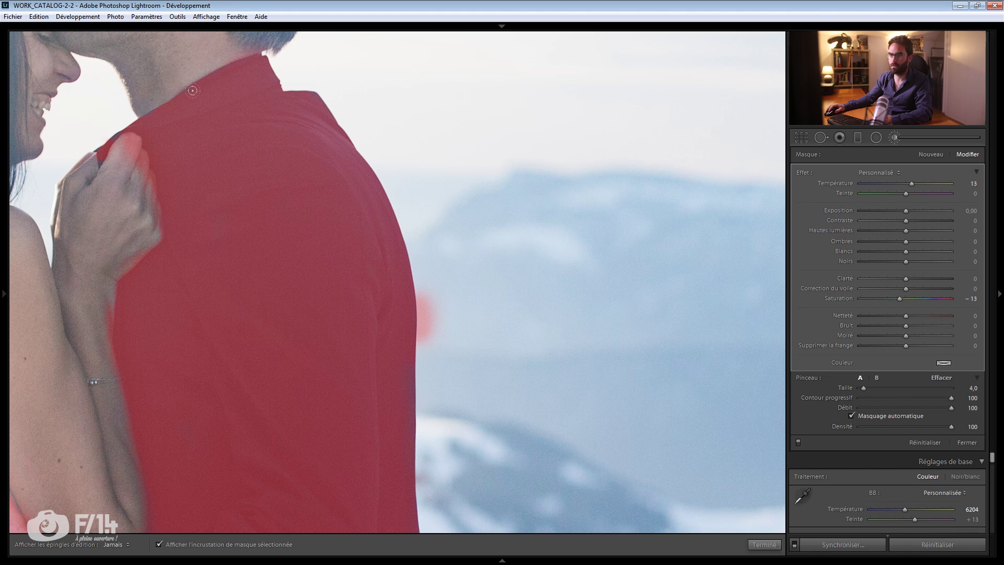
key("alt")
mouse_move(425, 298)
left_mouse_down()
mouse_move(426, 348)
mouse_move(416, 282)
mouse_move(434, 286)
mouse_move(432, 304)
left_mouse_up()
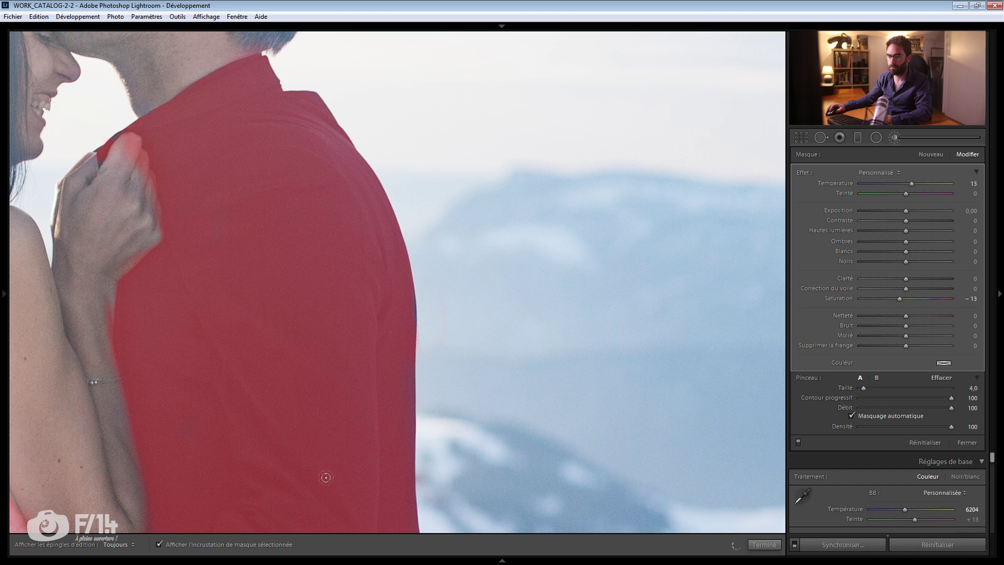
Step: Complete the dress mask along the groom's jacket back, hem and upper trousers
left_click_drag(418, 359, 358, 90)
left_click_drag(431, 416, 444, 277)
key("h")
left_click_drag(520, 247, 513, 264)
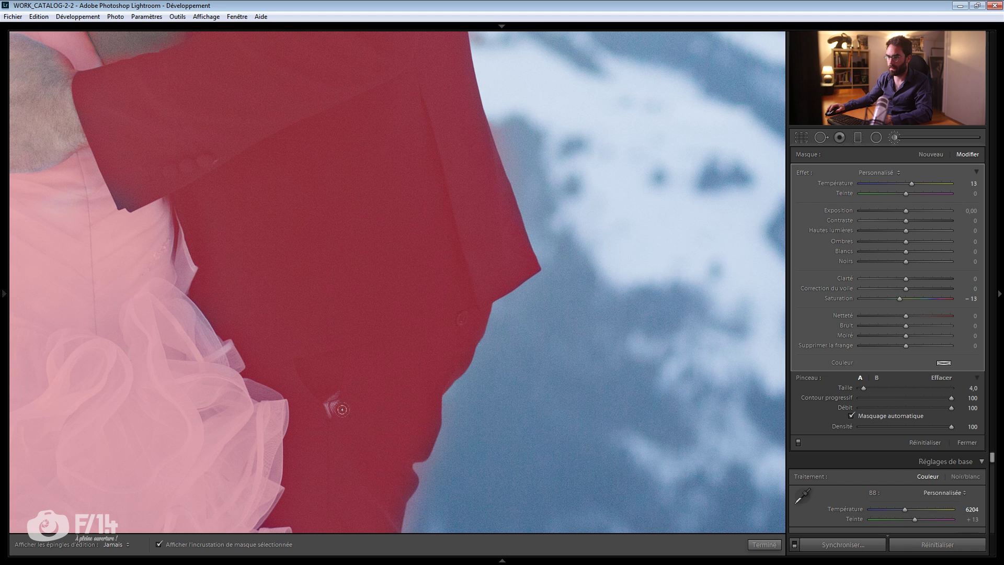
key("h")
left_click_drag(327, 426, 409, 210)
key("h")
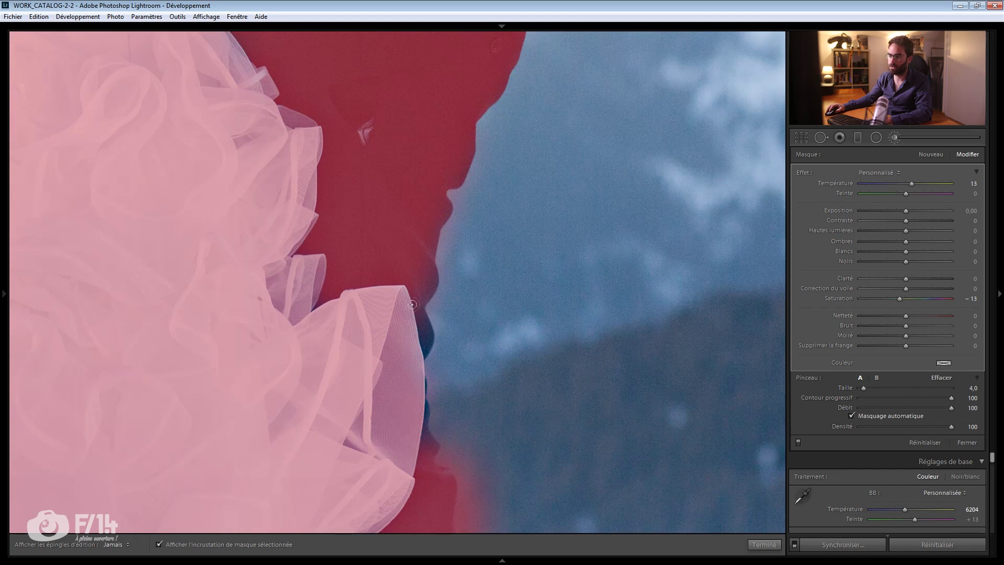
Step: Fill the mask gaps on the groom's trousers beside the dress ruffles and erase the spill on the background next to his leg
mouse_move(422, 350)
left_mouse_down()
mouse_move(417, 314)
mouse_move(401, 327)
mouse_move(409, 281)
left_mouse_up()
key("h")
key("h")
key("h")
key("h")
key("h")
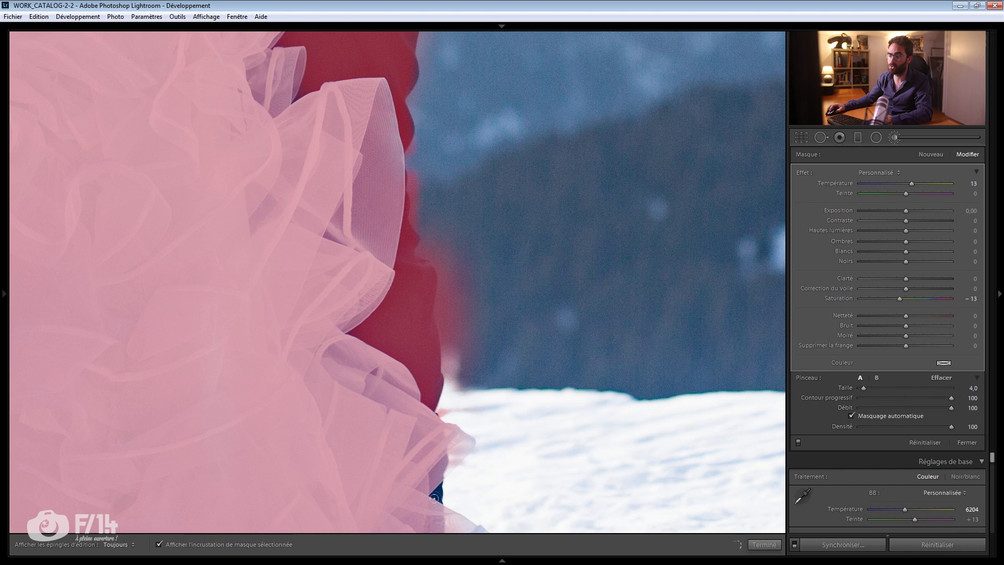
key("alt")
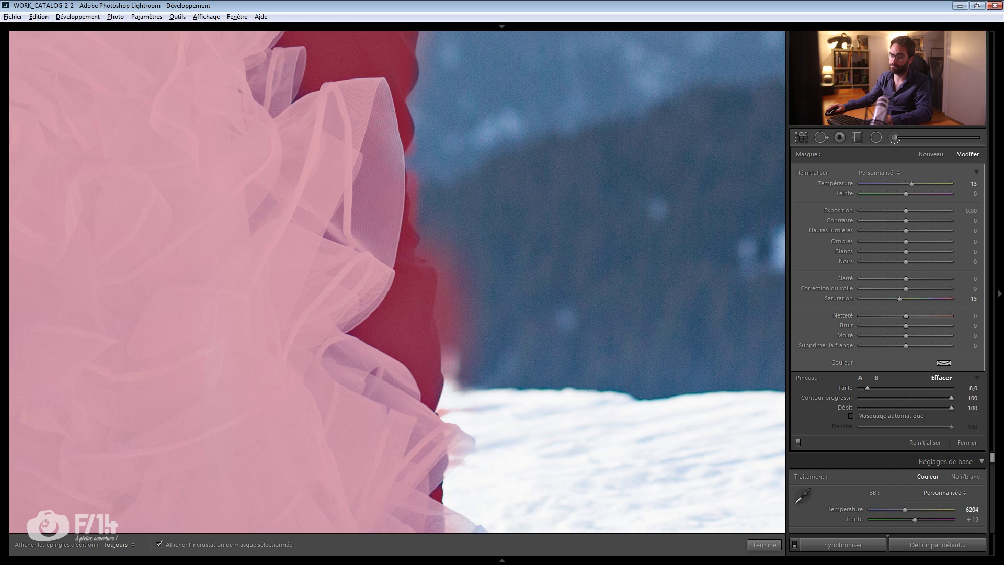
mouse_move(424, 319)
left_mouse_down()
mouse_move(475, 34)
mouse_move(462, 199)
mouse_move(477, 284)
mouse_move(479, 267)
left_mouse_up()
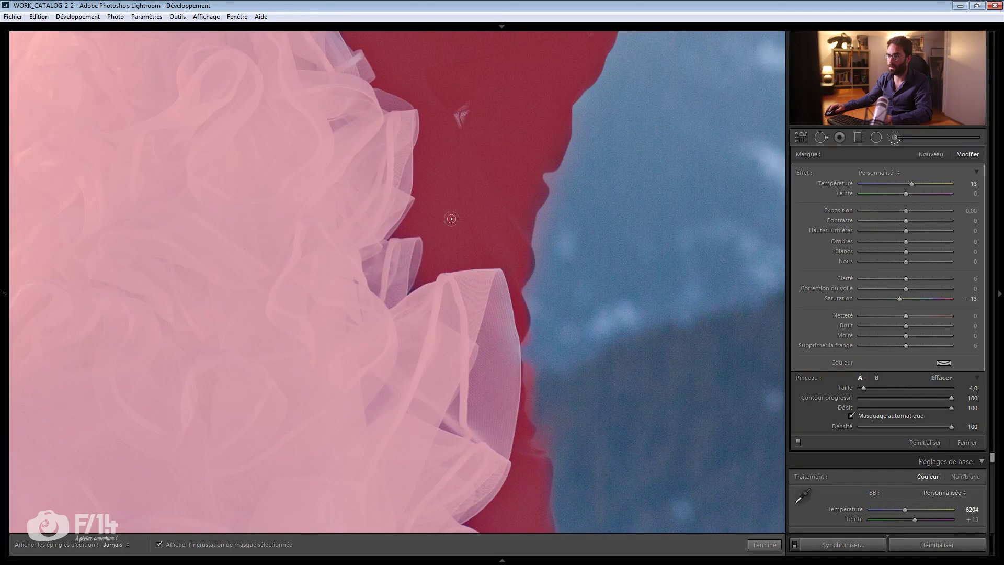
Step: Extend the same mask over the bride's hair with brush size 8, from the crown down to the ends
left_click_drag(465, 104, 440, 454)
left_click_drag(386, 273, 474, 204)
left_click_drag(365, 221, 325, 249)
scroll(216, 170, "up", 4)
key("h")
left_click_drag(225, 97, 180, 327)
mouse_move(143, 215)
left_mouse_down()
mouse_move(181, 58)
mouse_move(134, 144)
mouse_move(174, 58)
mouse_move(153, 47)
mouse_move(216, 26)
mouse_move(272, 33)
mouse_move(301, 52)
mouse_move(285, 80)
mouse_move(257, 81)
mouse_move(225, 54)
mouse_move(182, 45)
mouse_move(243, 66)
left_mouse_up()
mouse_move(228, 177)
left_mouse_down()
mouse_move(256, 181)
mouse_move(269, 198)
mouse_move(279, 122)
mouse_move(278, 280)
mouse_move(251, 299)
mouse_move(246, 197)
left_mouse_up()
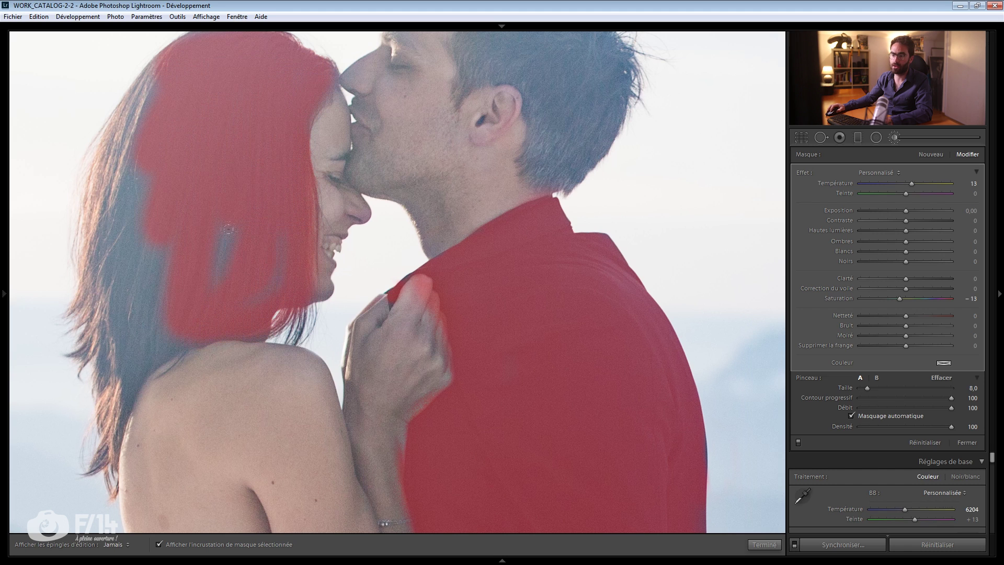
mouse_move(123, 241)
left_mouse_down()
mouse_move(108, 269)
mouse_move(91, 270)
mouse_move(97, 297)
mouse_move(118, 314)
mouse_move(112, 359)
left_mouse_up()
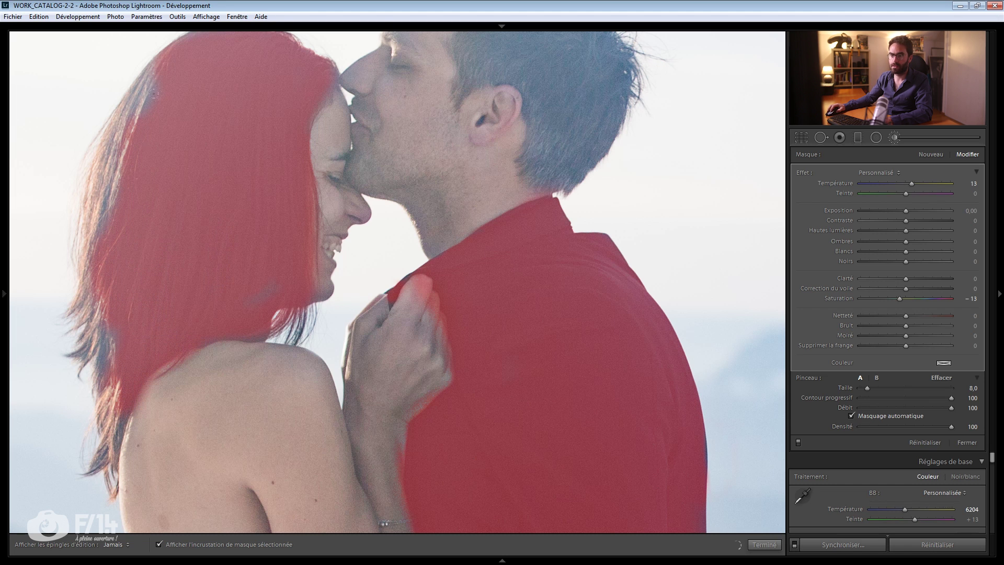
left_click_drag(189, 73, 141, 212)
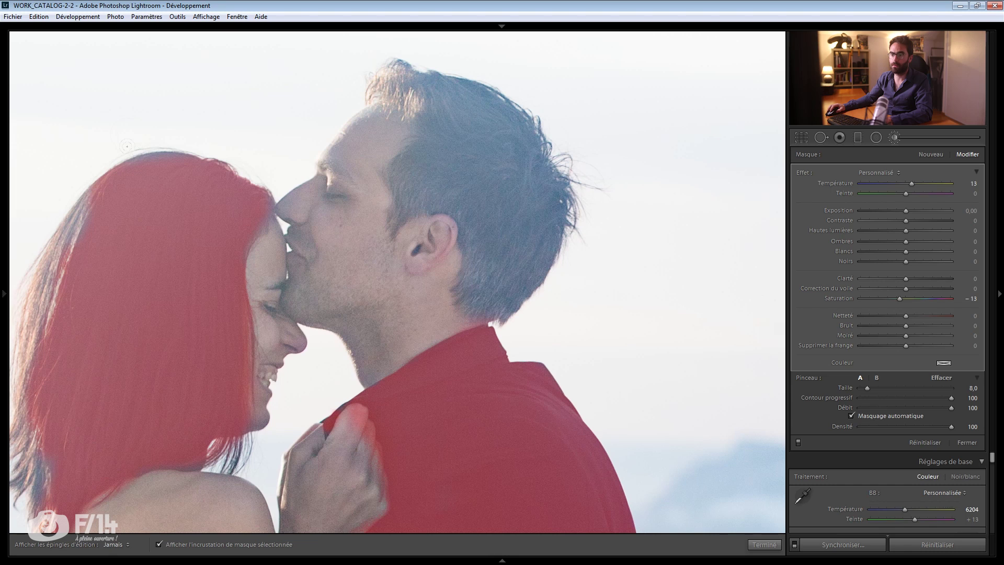
Step: Extend the mask over the groom's hair, including the area around the ear and the temple
mouse_move(397, 188)
left_mouse_down()
mouse_move(425, 107)
mouse_move(418, 78)
mouse_move(390, 59)
mouse_move(448, 68)
mouse_move(484, 90)
mouse_move(461, 90)
mouse_move(486, 142)
mouse_move(516, 131)
mouse_move(511, 107)
mouse_move(512, 148)
left_mouse_up()
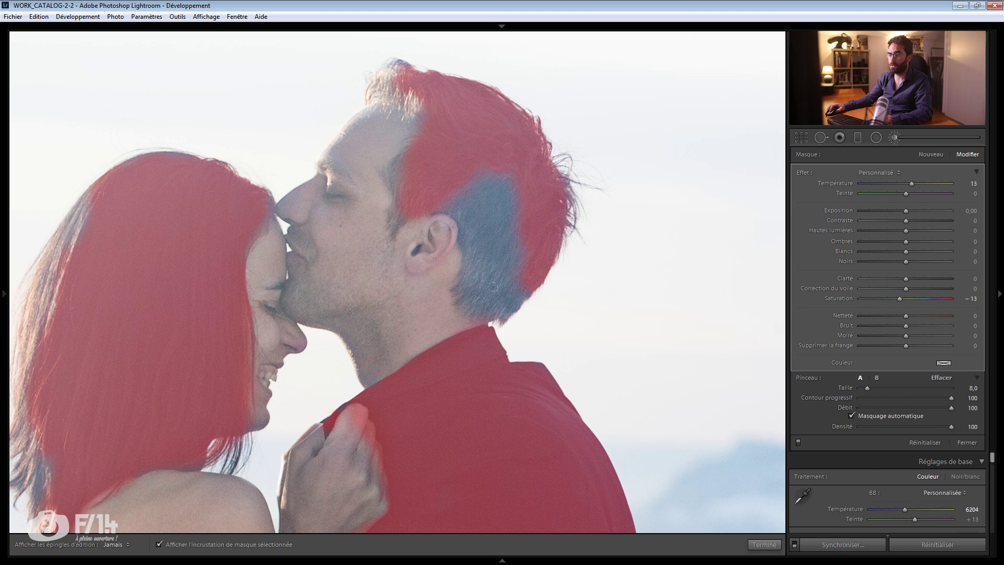
mouse_move(469, 157)
left_mouse_down()
mouse_move(497, 182)
mouse_move(500, 256)
left_mouse_up()
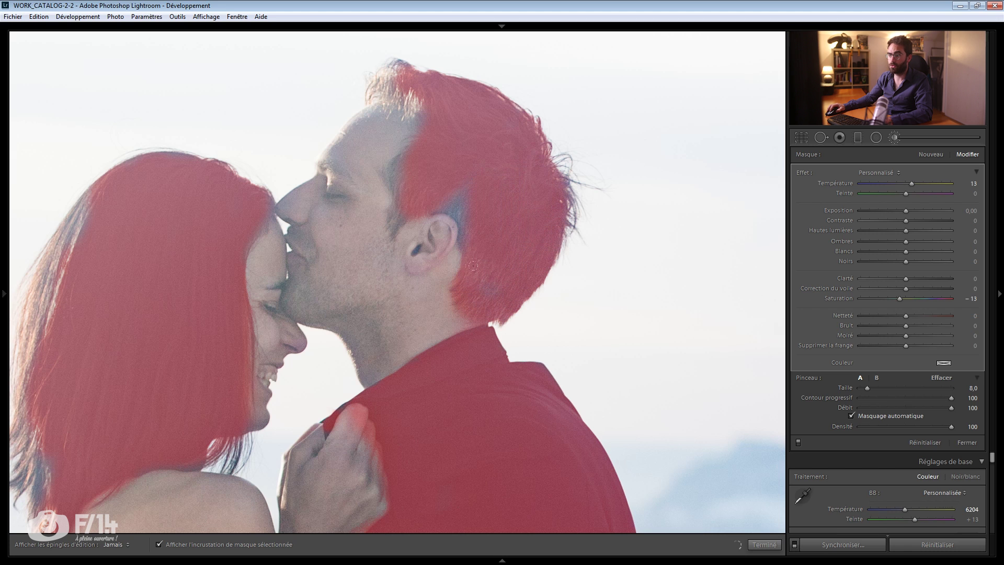
left_click_drag(389, 157, 375, 204)
mouse_move(405, 157)
left_mouse_down()
mouse_move(419, 108)
mouse_move(410, 96)
left_mouse_up()
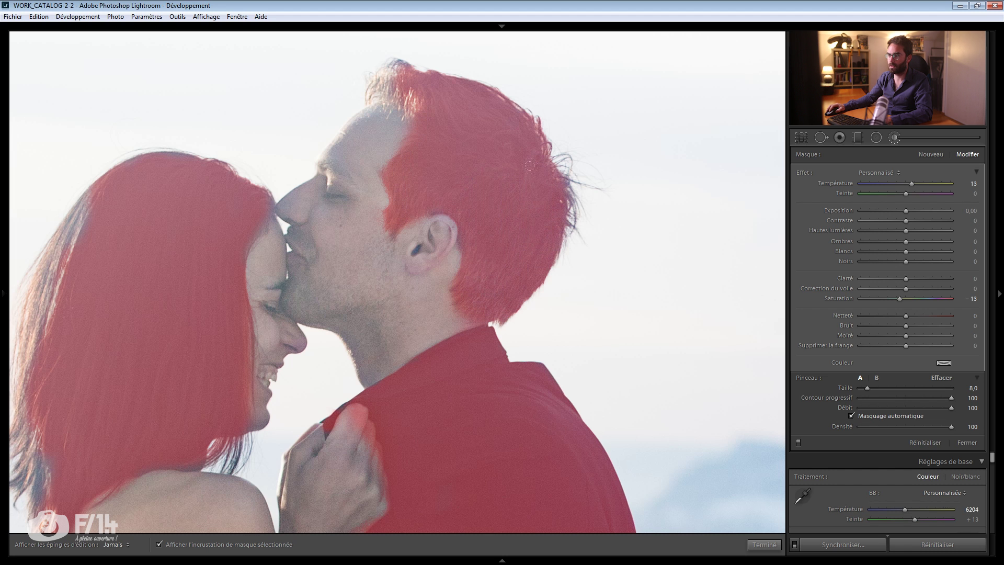
key("h")
left_click_drag(529, 202, 550, 152)
left_click_drag(481, 225, 500, 180)
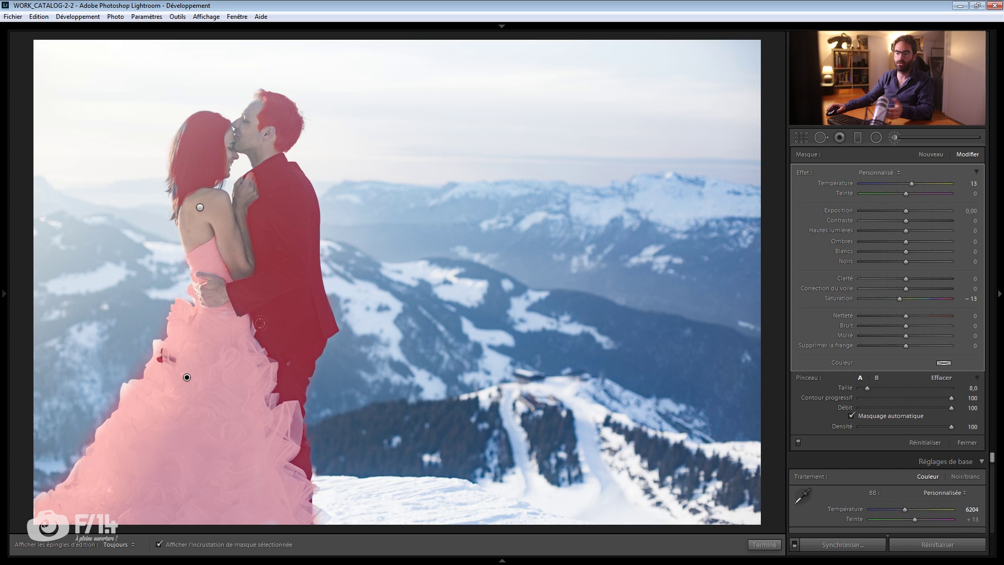
Step: Hide the mask overlay, inspect the couple's hair up close, and select the skin mask for editing
key("o")
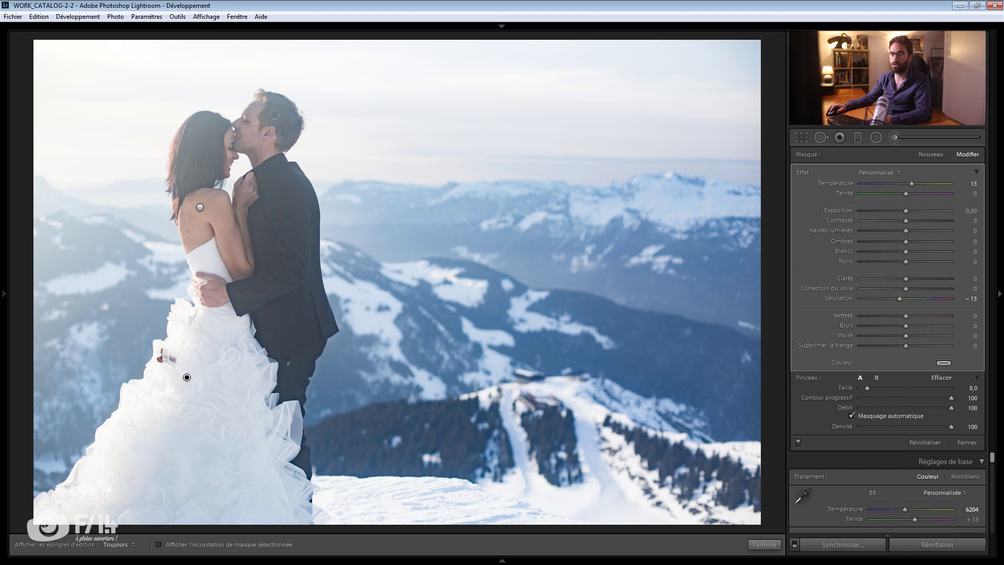
key("z")
left_click_drag(298, 116, 325, 213)
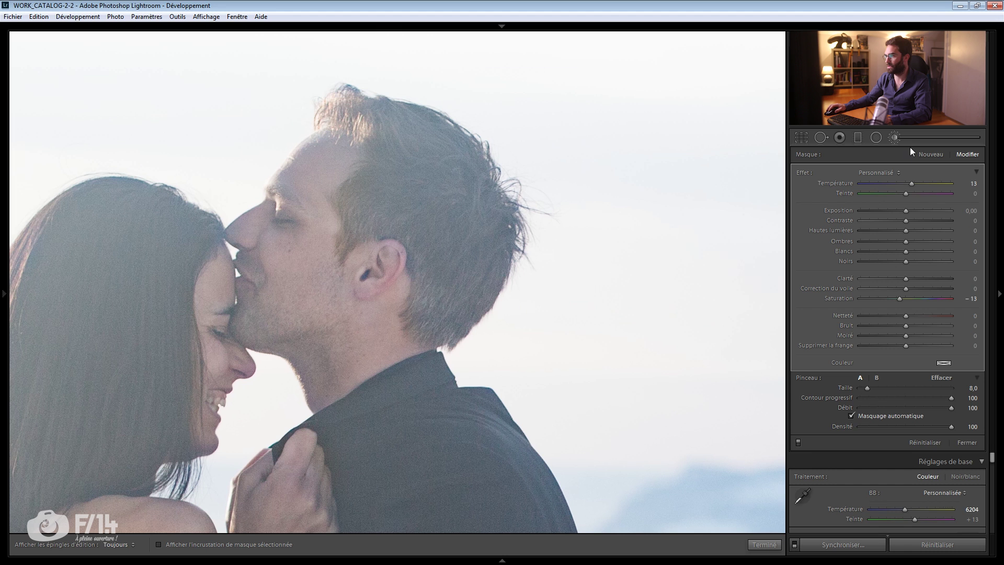
left_click_drag(255, 454, 372, 284)
left_click(208, 413)
left_click(337, 262)
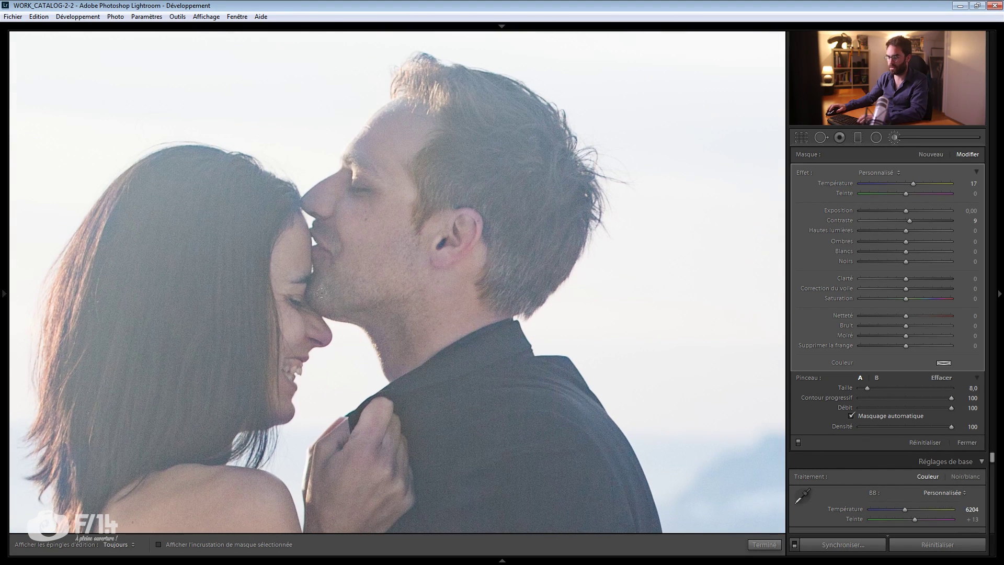
Step: Show the skin mask, erase it from the groom's temple hair at flow 41, and enlarge the eraser to 12
key("o")
key("alt")
left_click_drag(423, 209, 424, 144)
key("alt")
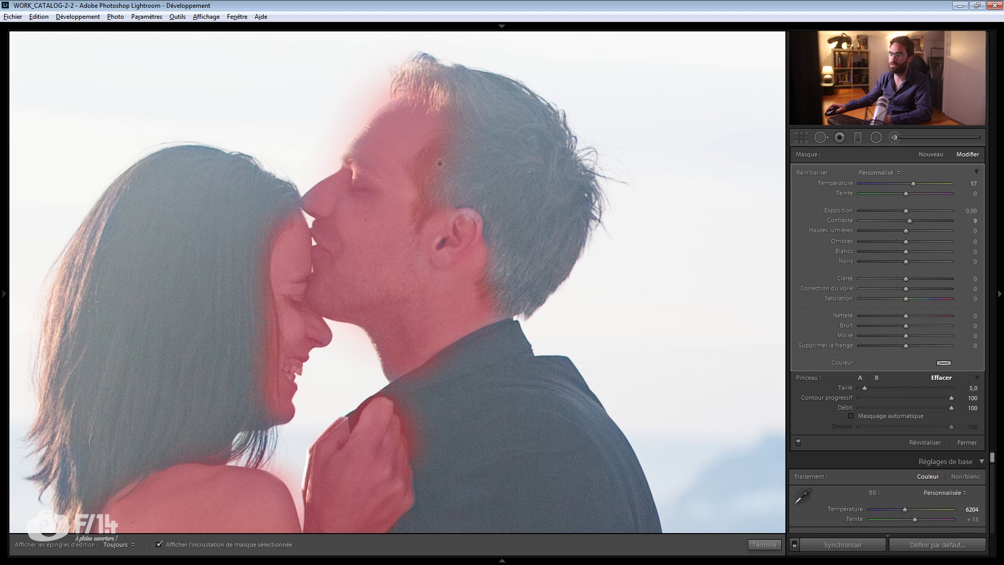
left_click_drag(896, 408, 911, 409)
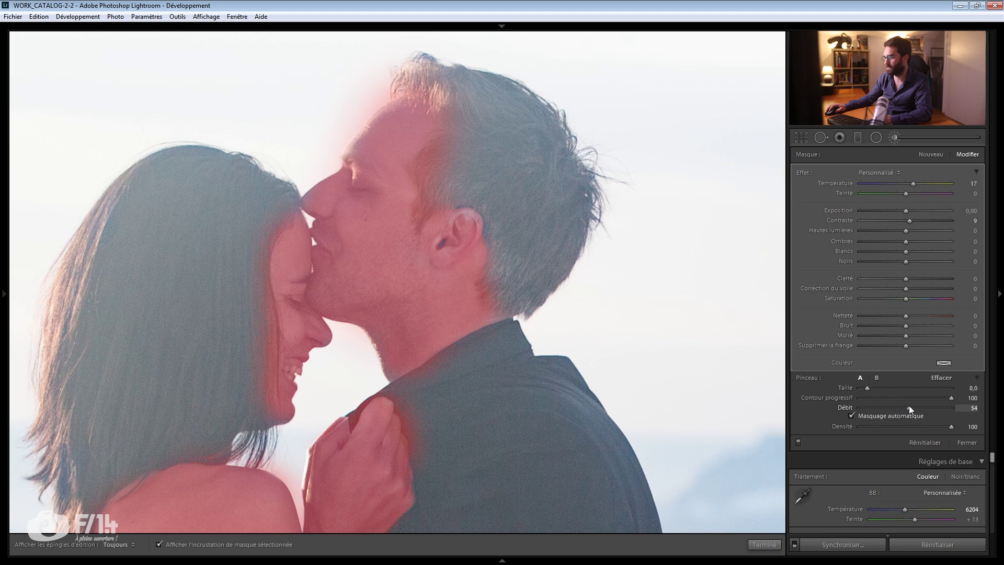
key("alt")
left_click_drag(439, 170, 413, 203)
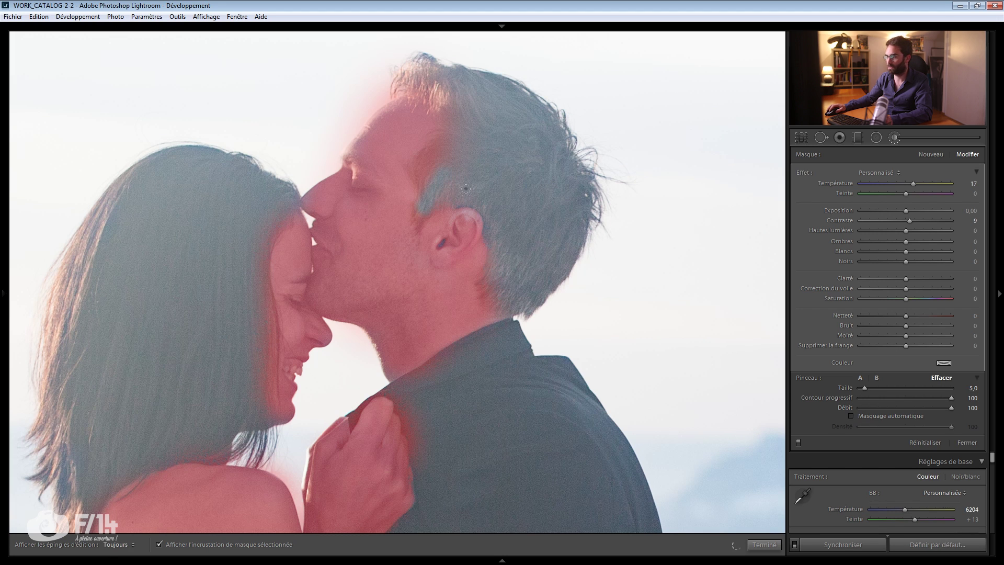
left_click_drag(916, 410, 897, 408)
key("alt")
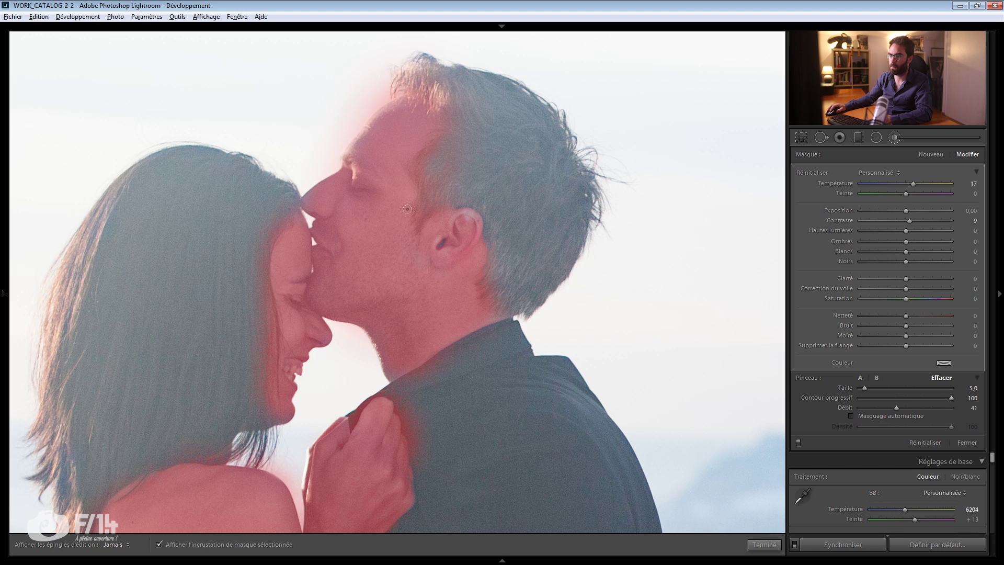
left_click_drag(422, 204, 429, 175)
scroll(457, 146, "up", 7)
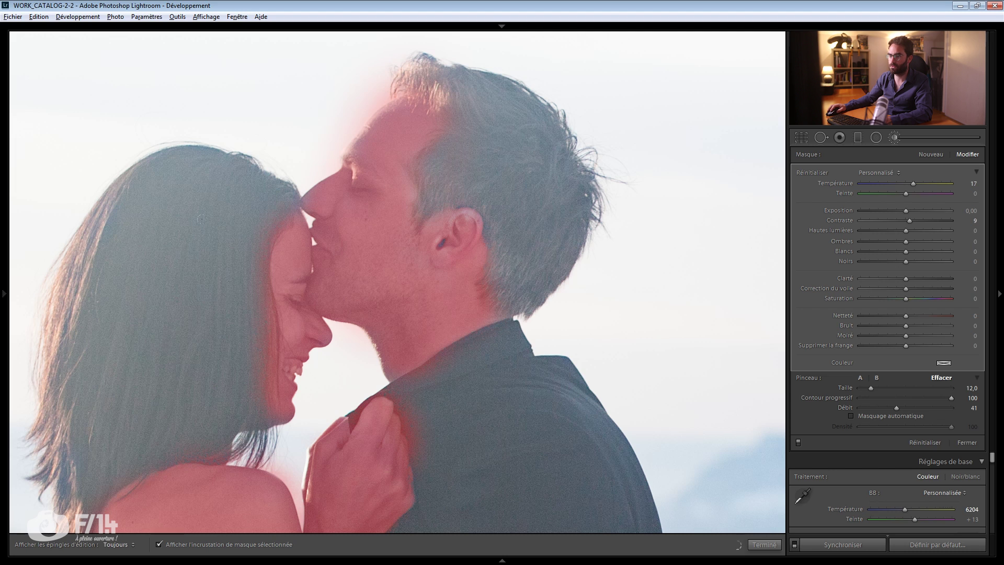
Step: Finish the brush edits and compare the whole photo before and after the adjustments
key("h")
key("z")
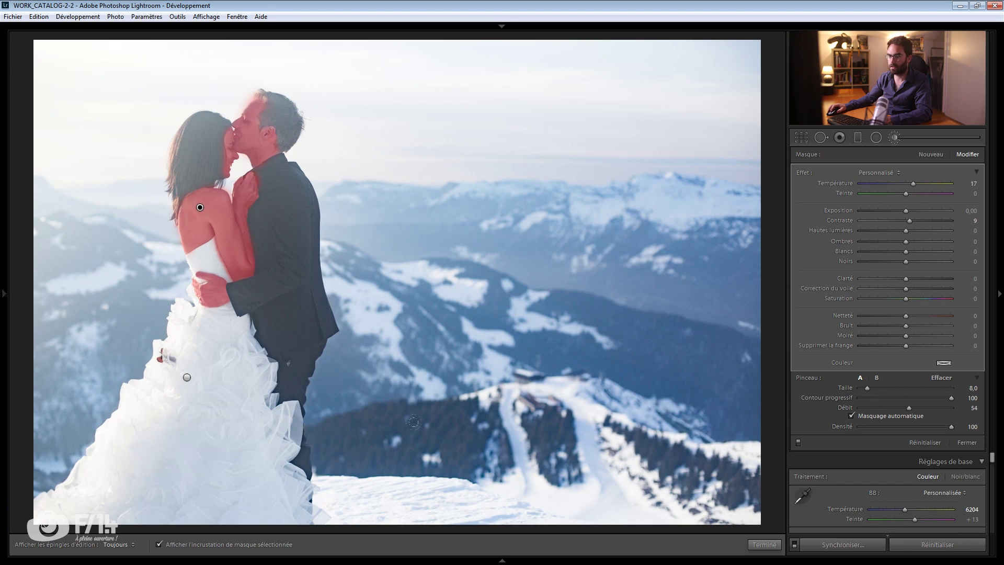
left_click(764, 544)
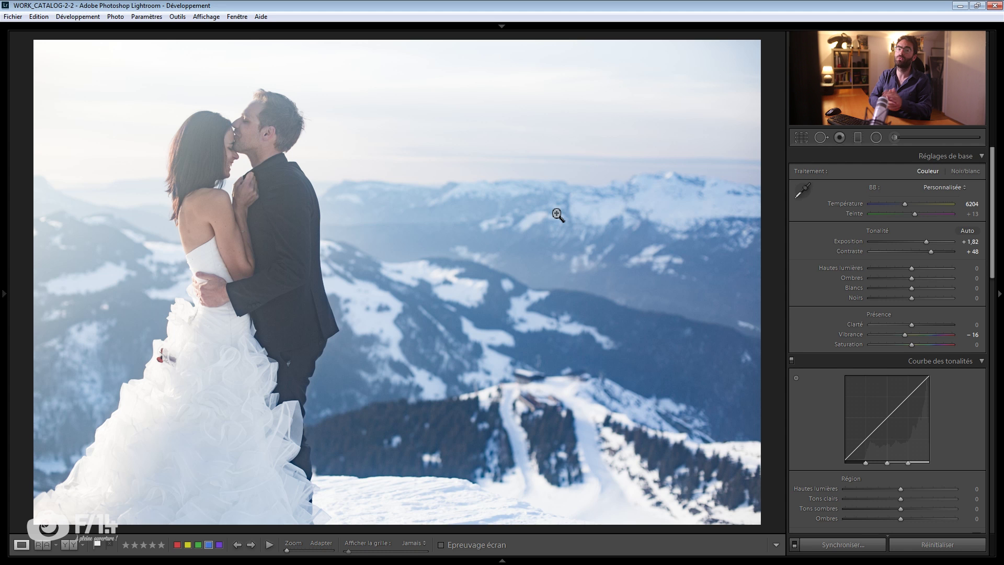
key("backslash")
key("backslash")
Step: Compare virtual copies 1 and 2 of the portrait in the library's single-photo view
key("e")
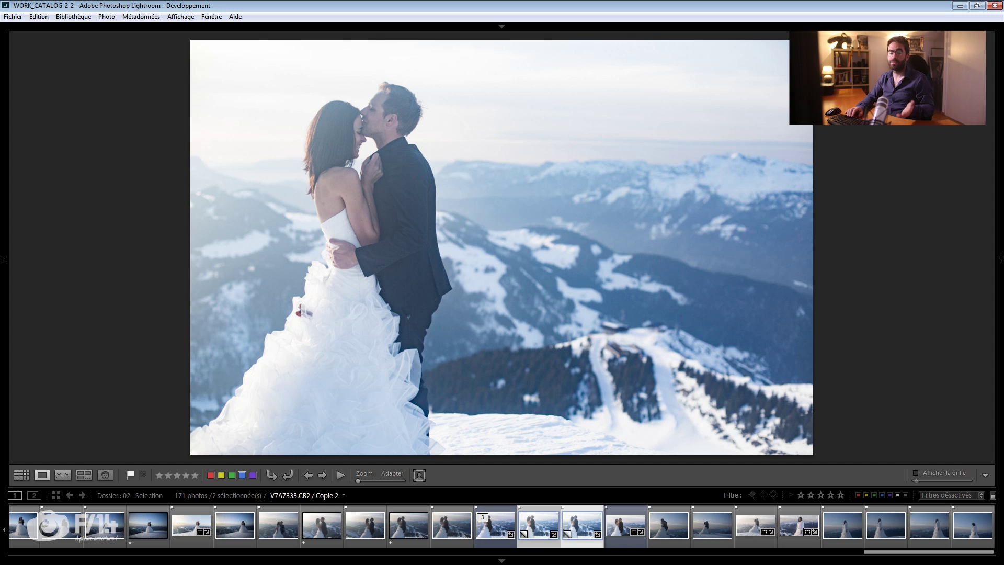
key("Left")
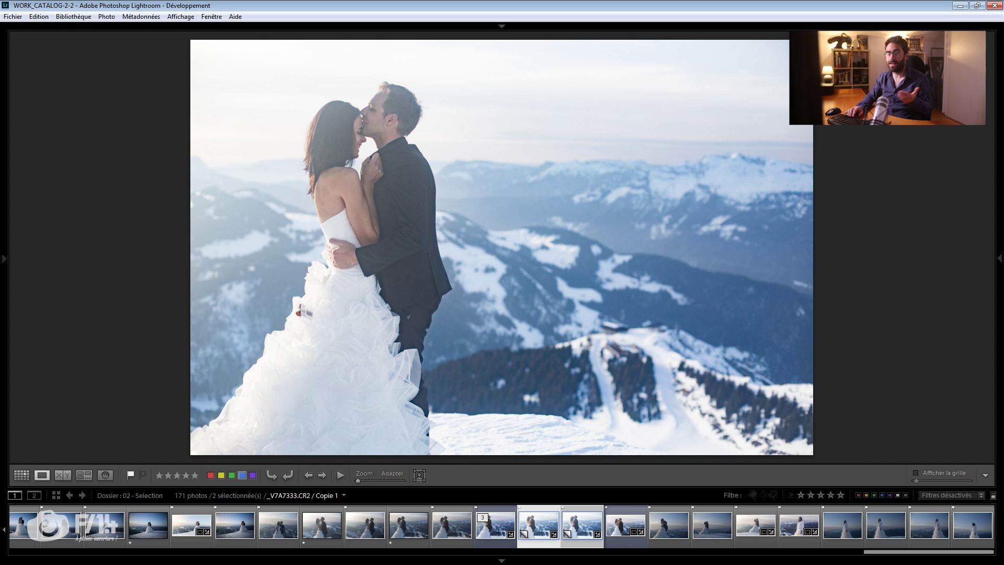
key("Right")
key("Left")
key("Right")
key("Left")
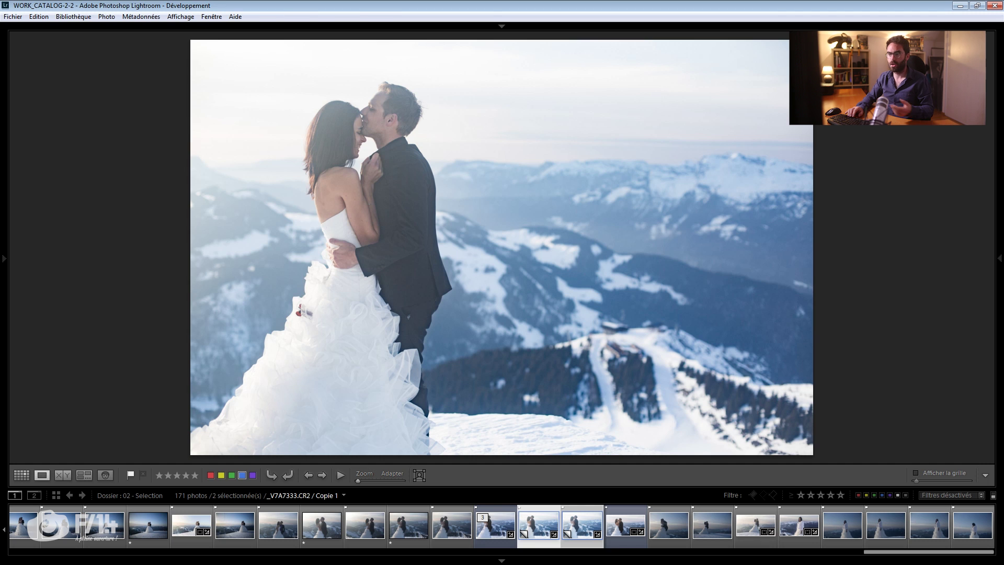
Step: On copy 1, paint a new mask over the groom's jacket with saturation -43, exposure -0.58 and contrast 23
key("k")
mouse_move(304, 176)
left_mouse_down()
mouse_move(286, 227)
mouse_move(289, 158)
mouse_move(305, 267)
mouse_move(288, 169)
mouse_move(296, 285)
mouse_move(286, 290)
mouse_move(259, 248)
mouse_move(293, 149)
mouse_move(308, 296)
mouse_move(289, 261)
left_mouse_up()
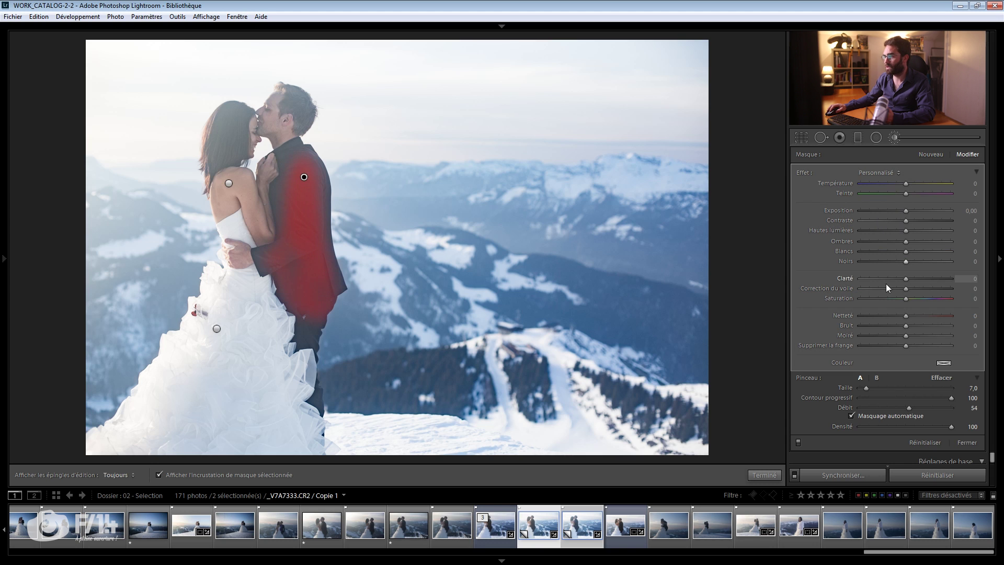
left_click(893, 298)
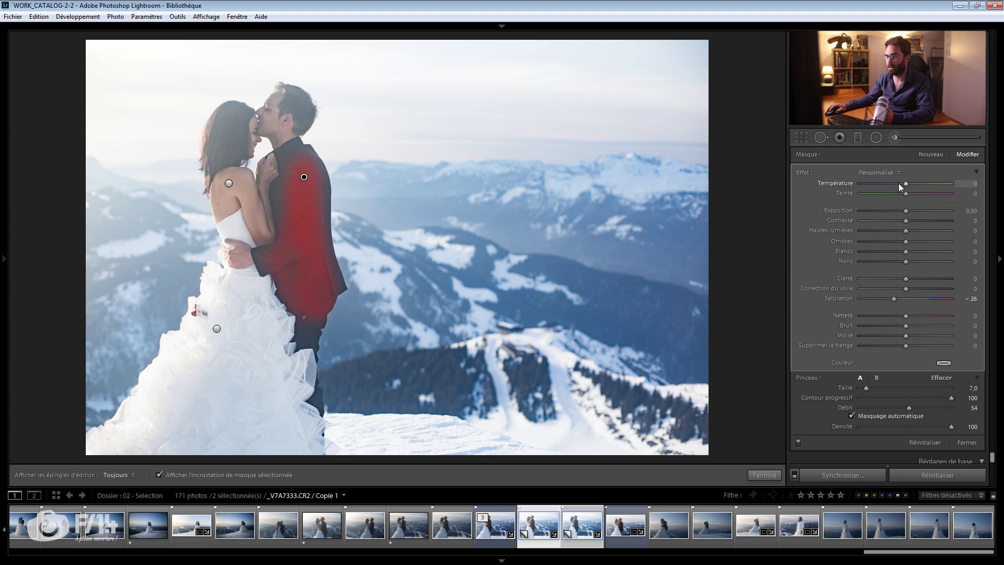
left_click(885, 298)
left_click(899, 210)
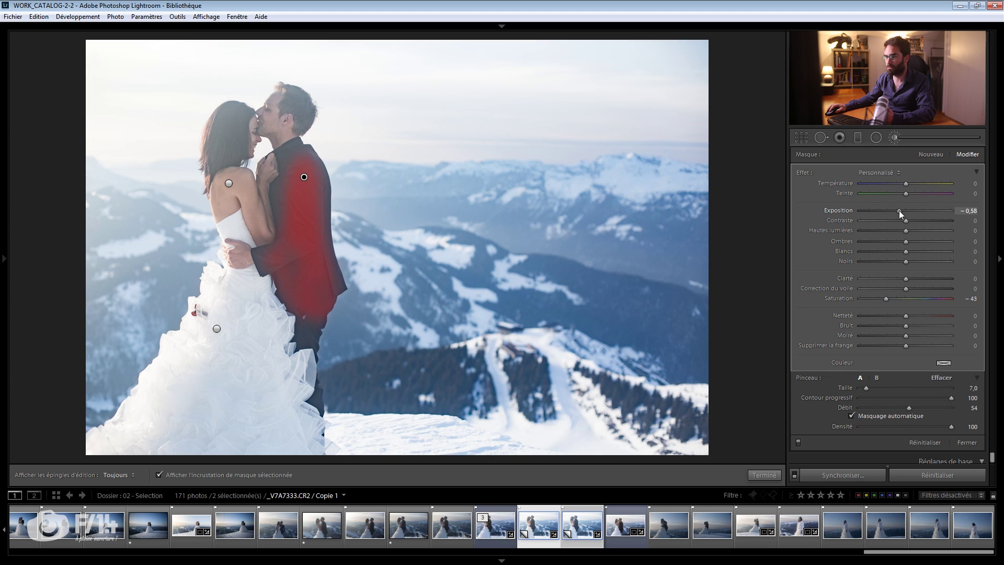
left_click(915, 220)
left_click_drag(916, 221, 917, 221)
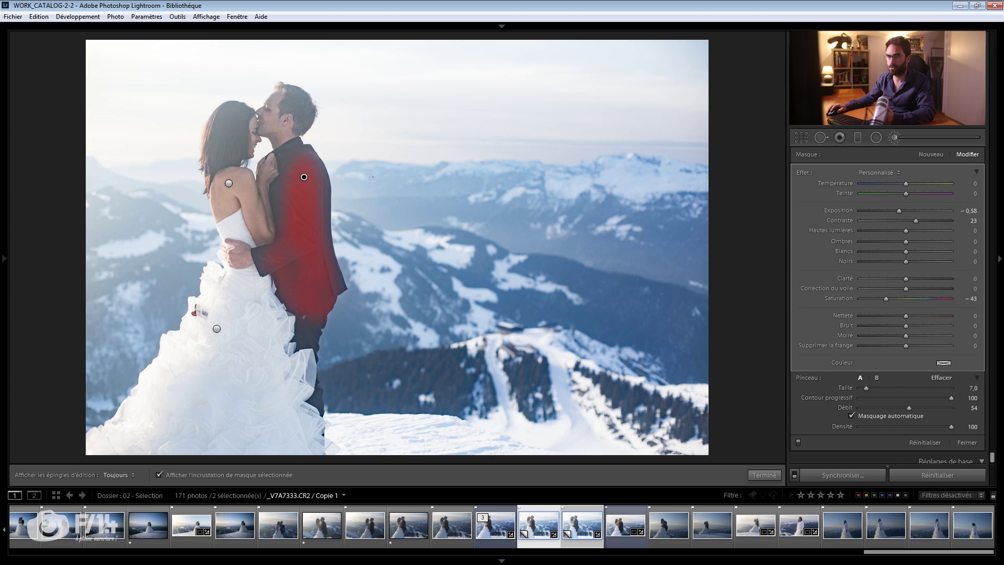
Step: Hide the jacket mask's overlay and edit pins, and reduce the brush size to 3
key("h")
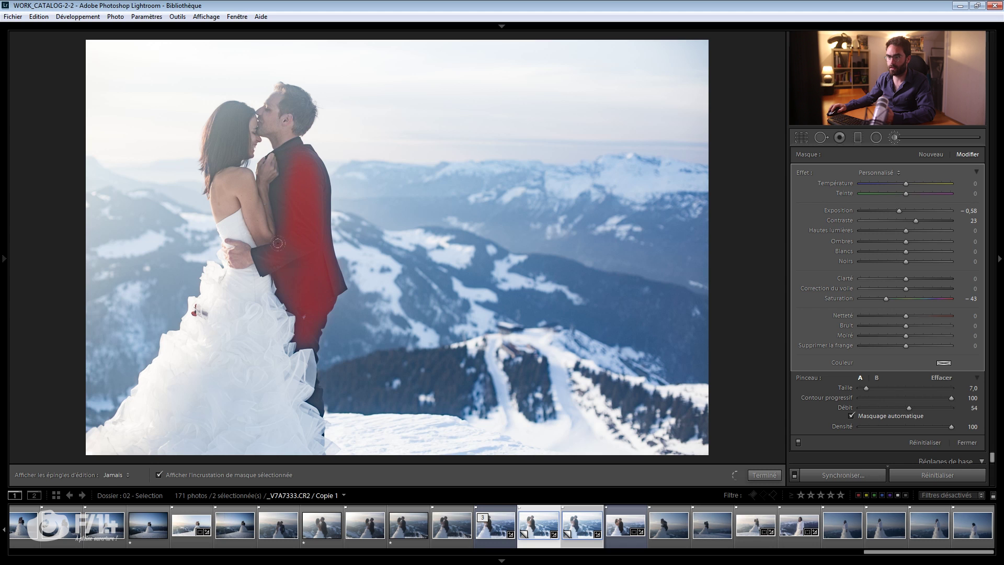
key("h")
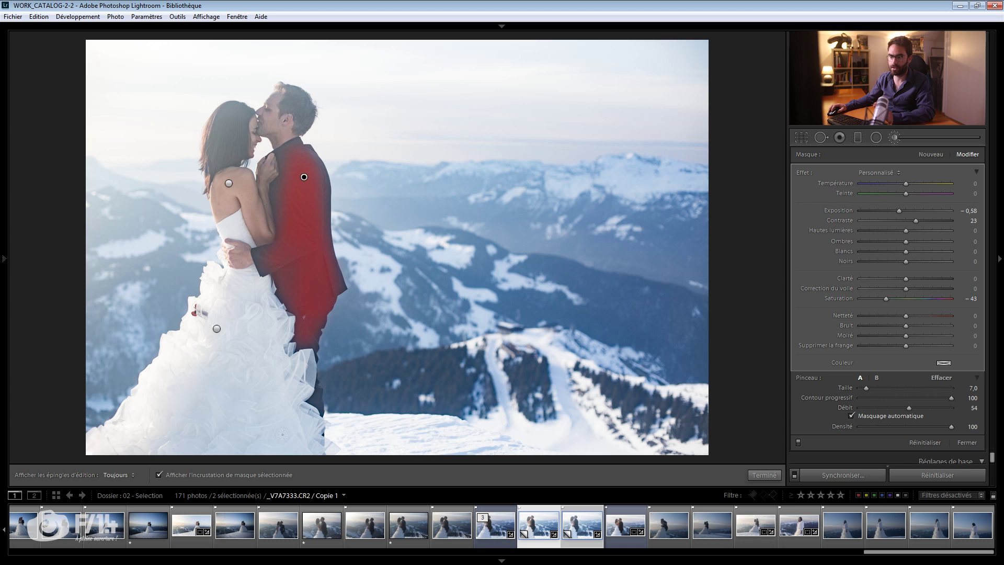
left_click(202, 475)
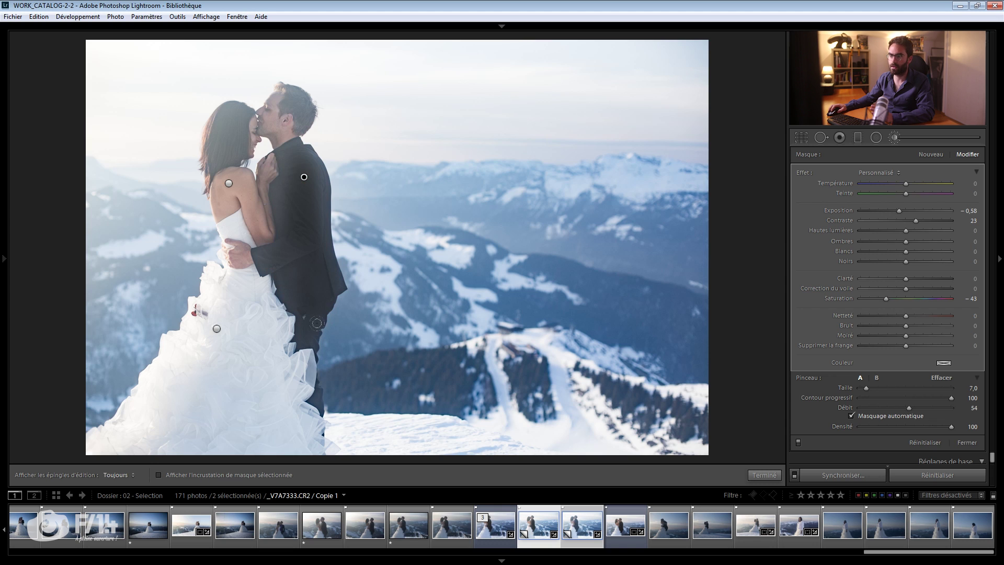
scroll(290, 158, "down", 4)
key("h")
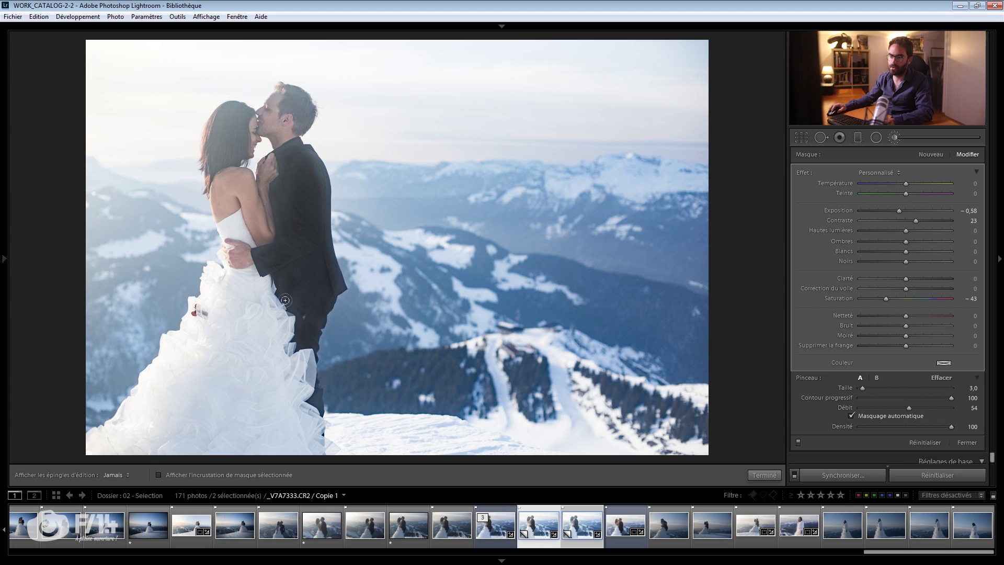
Step: Raise the brush flow to 100 and extend the mask over the groom's jacket and trousers, enlarging the brush to 6
key("h")
double_click(928, 406)
key("h")
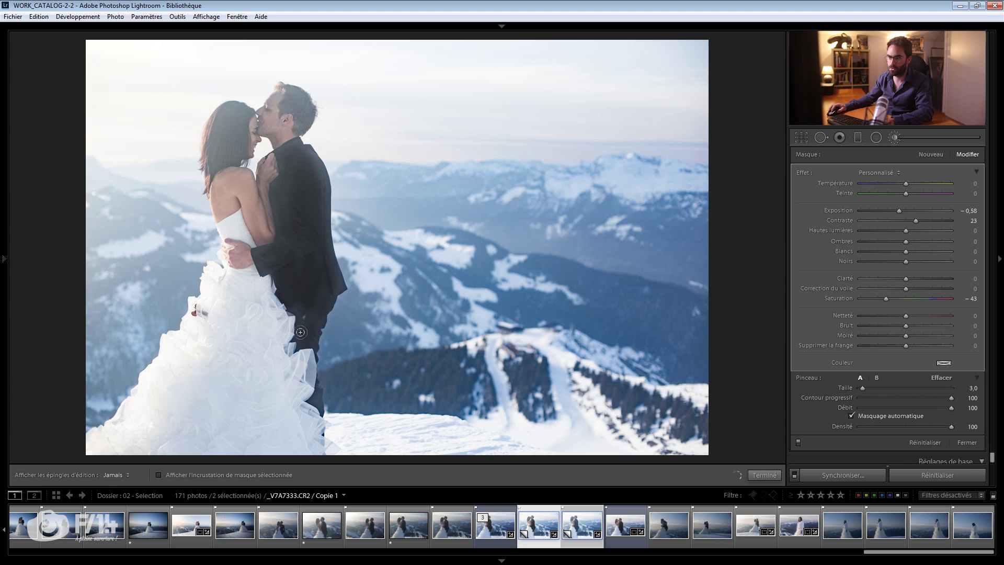
key("h")
key("h")
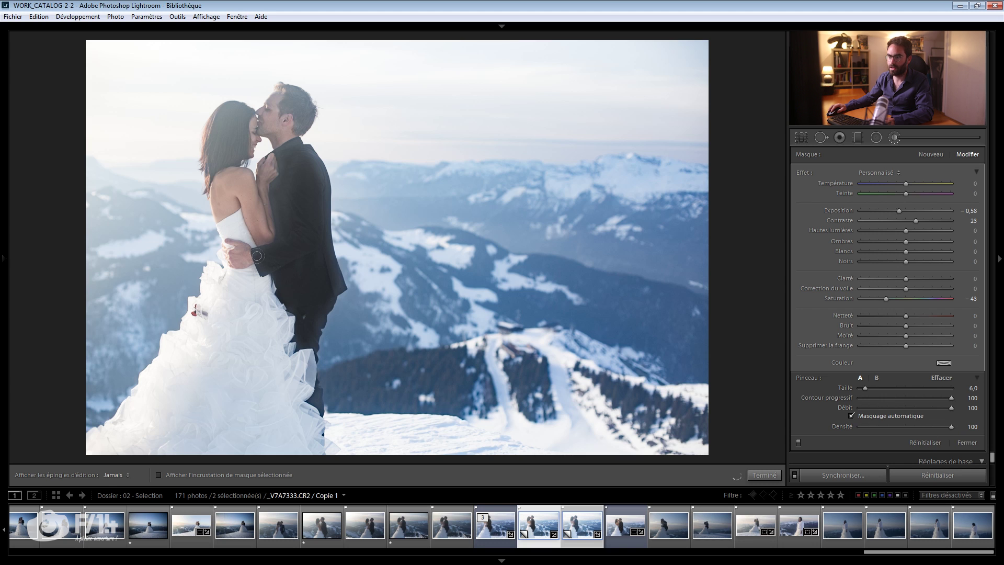
scroll(281, 140, "up", 3)
mouse_move(282, 140)
left_mouse_down()
mouse_move(312, 168)
mouse_move(322, 225)
mouse_move(320, 277)
mouse_move(299, 321)
left_mouse_up()
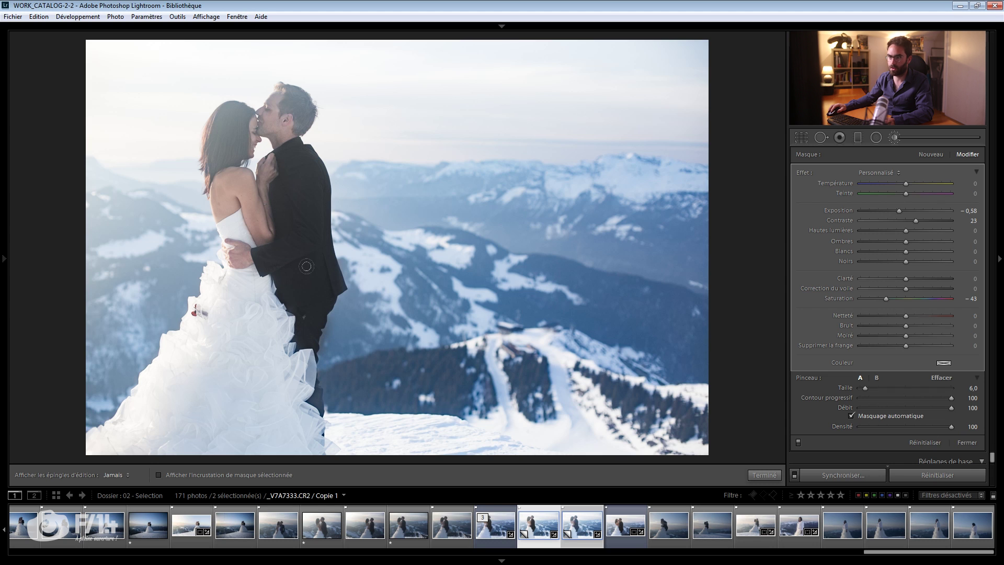
Step: Soften the suit mask's effect to contrast 17 and exposure -0.21
key("h")
left_click(913, 219)
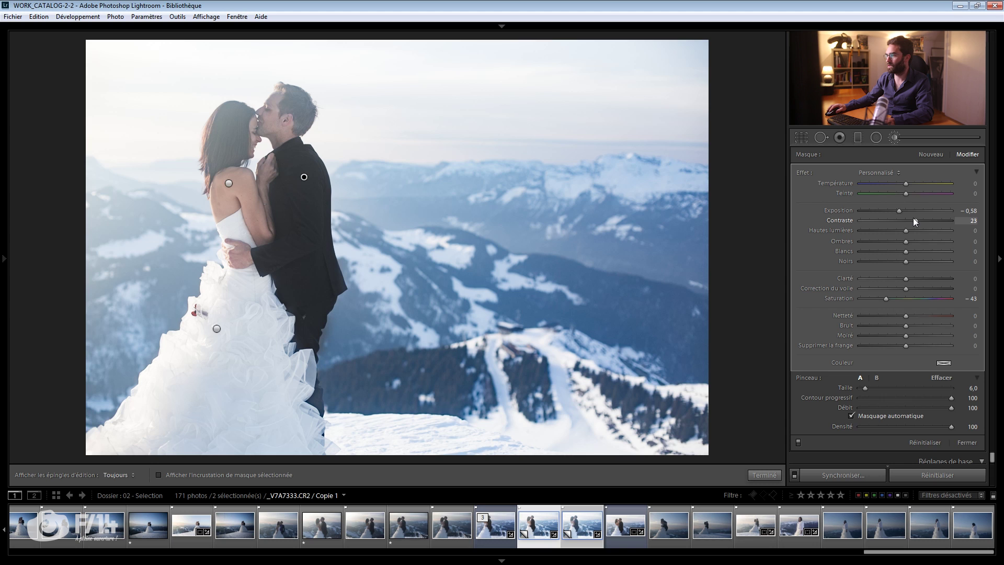
left_click_drag(901, 211, 900, 212)
key("h")
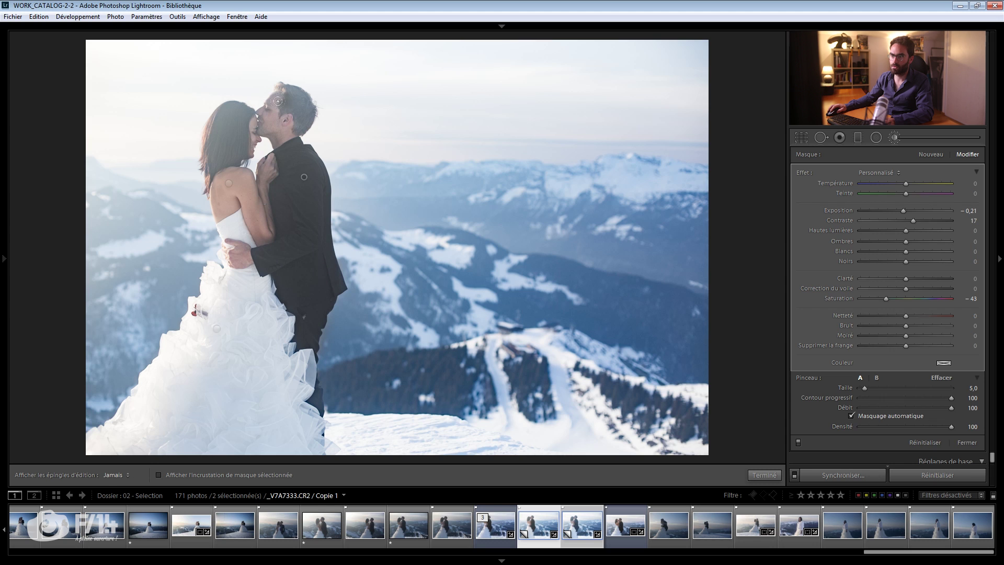
Step: Brush the mask over the groom's hair at size 4 and flow 36 without auto masking, and view the photo in the library
key("h")
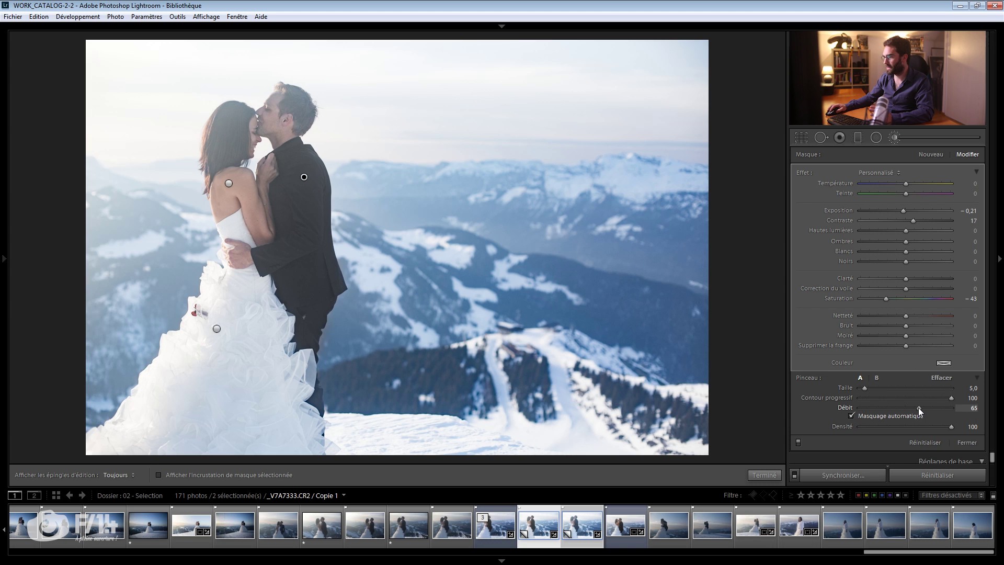
left_click(905, 408)
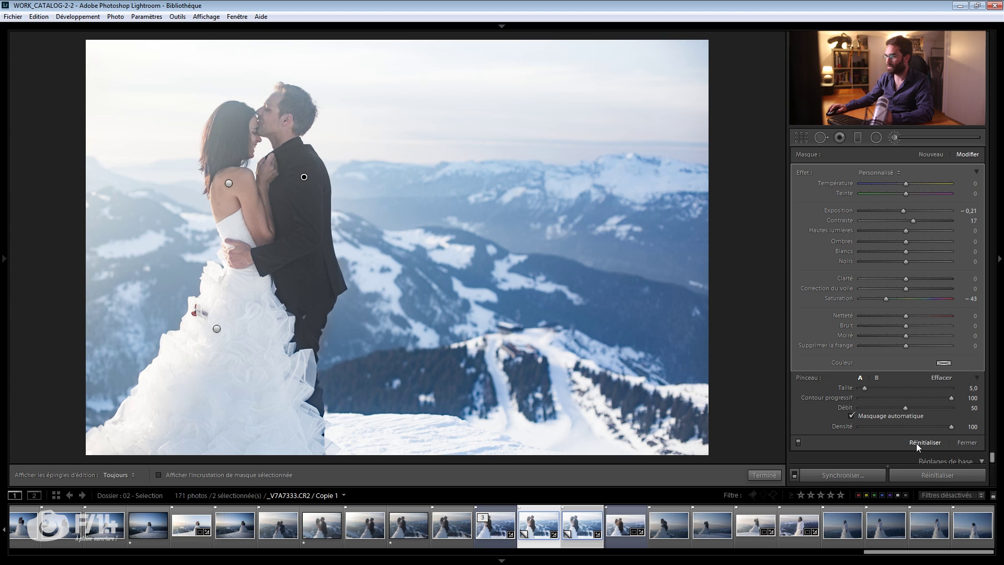
left_click(897, 408)
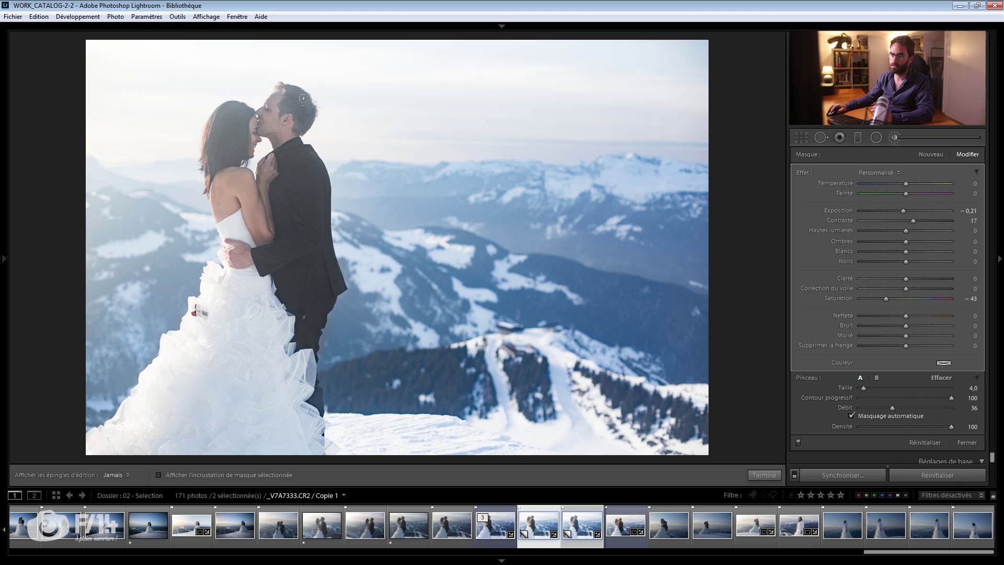
key("h")
left_click(875, 415)
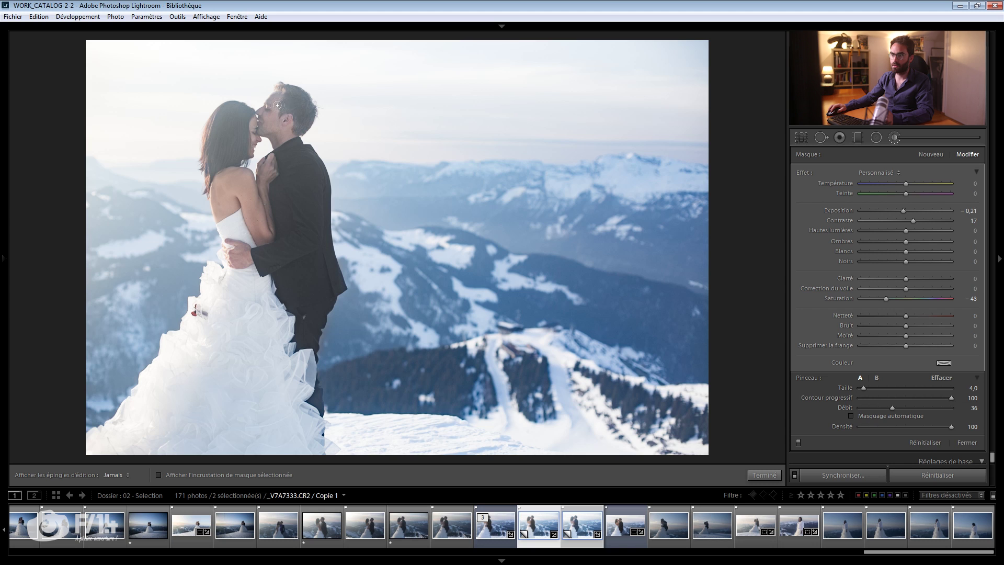
key("h")
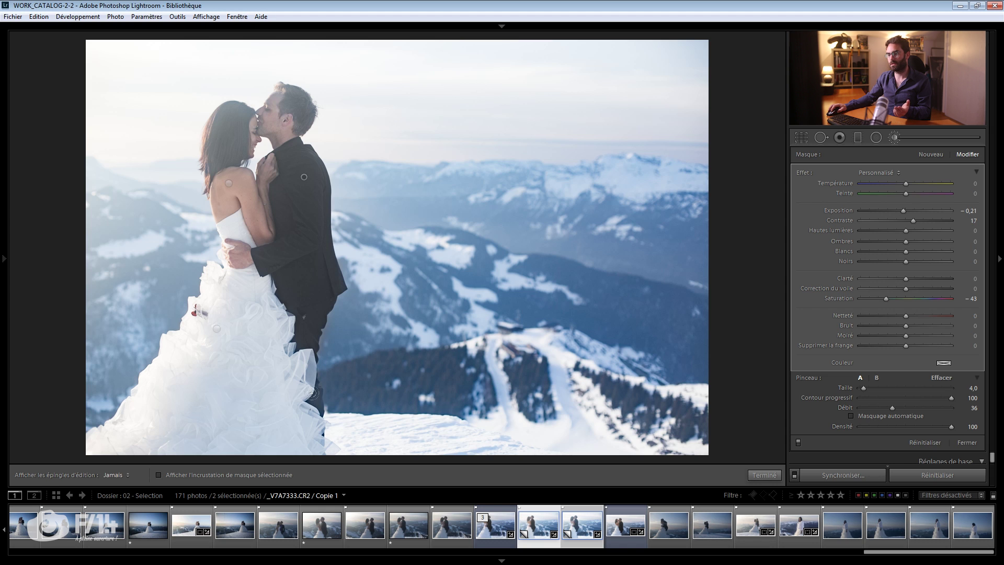
key("e")
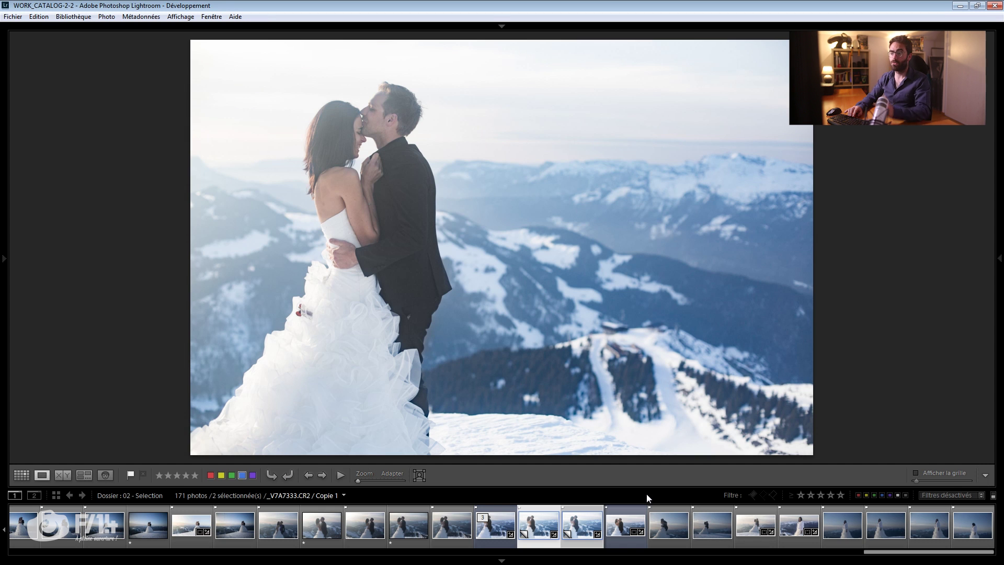